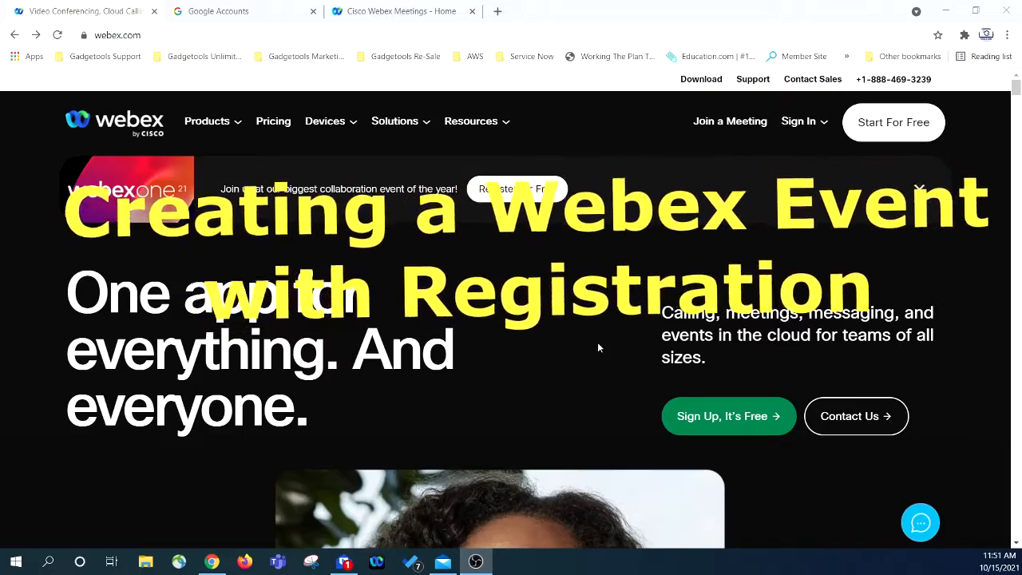
- Sign in to Webex Meetings from webex.com with the prefilled e-mail and the pasted account password
{"action": "scroll", "coordinate": [562, 361], "scroll_direction": "up", "scroll_amount": 5}
{"action": "scroll", "coordinate": [563, 366], "scroll_direction": "down", "scroll_amount": 5}
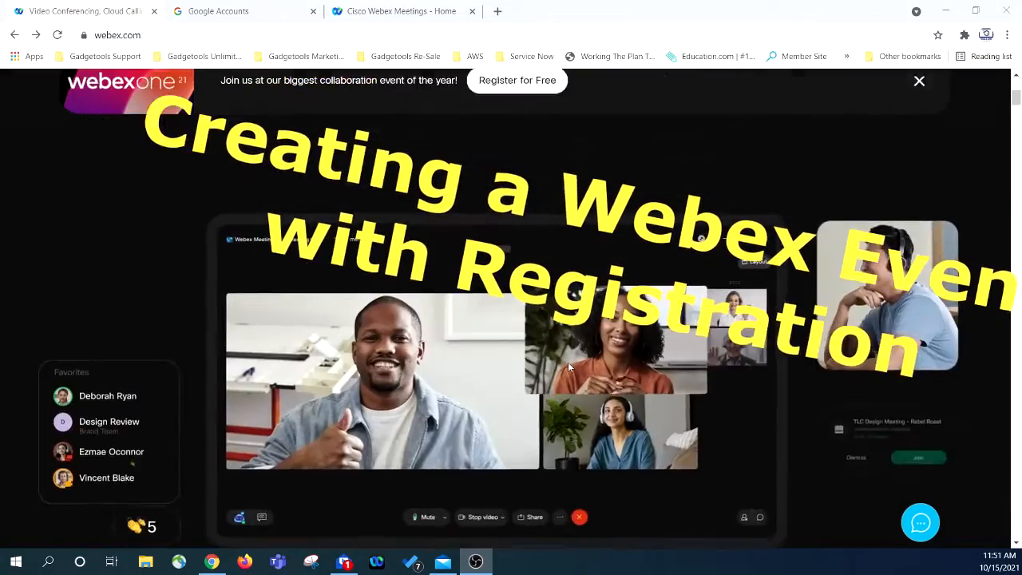
{"action": "scroll", "coordinate": [656, 417], "scroll_direction": "up", "scroll_amount": 5}
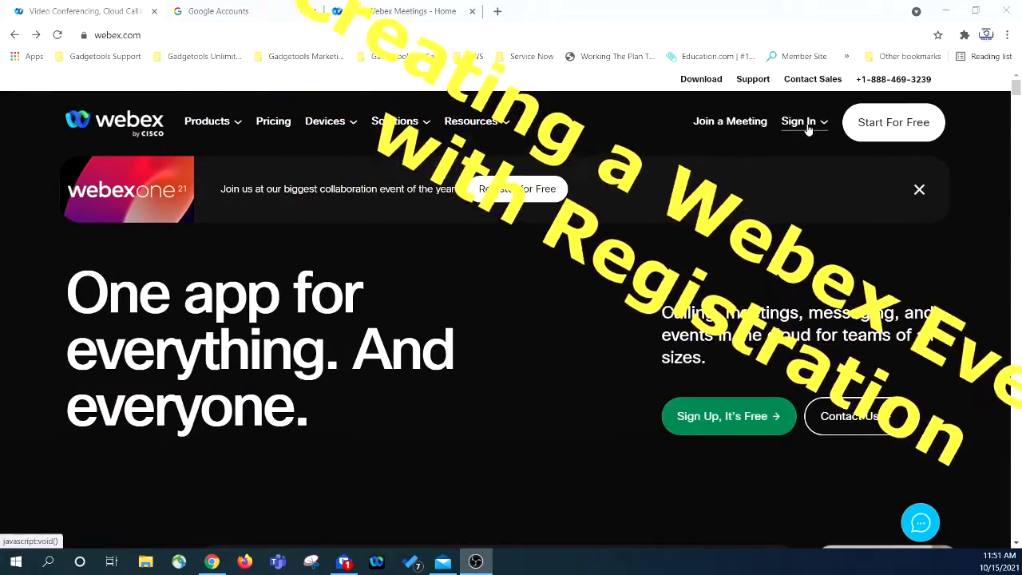
{"action": "left_click", "coordinate": [800, 121]}
{"action": "left_click", "coordinate": [850, 321]}
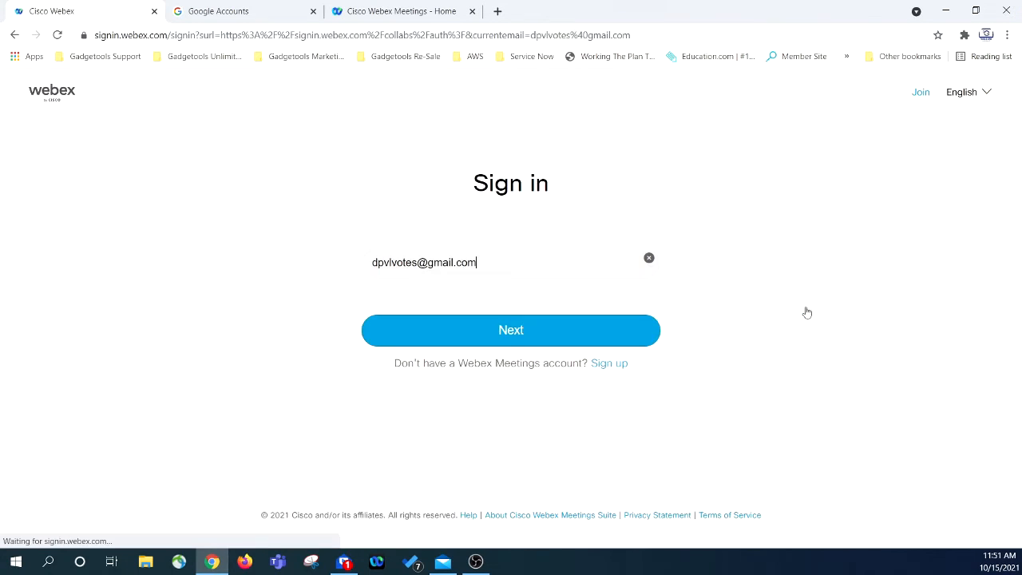
{"action": "left_click", "coordinate": [505, 333]}
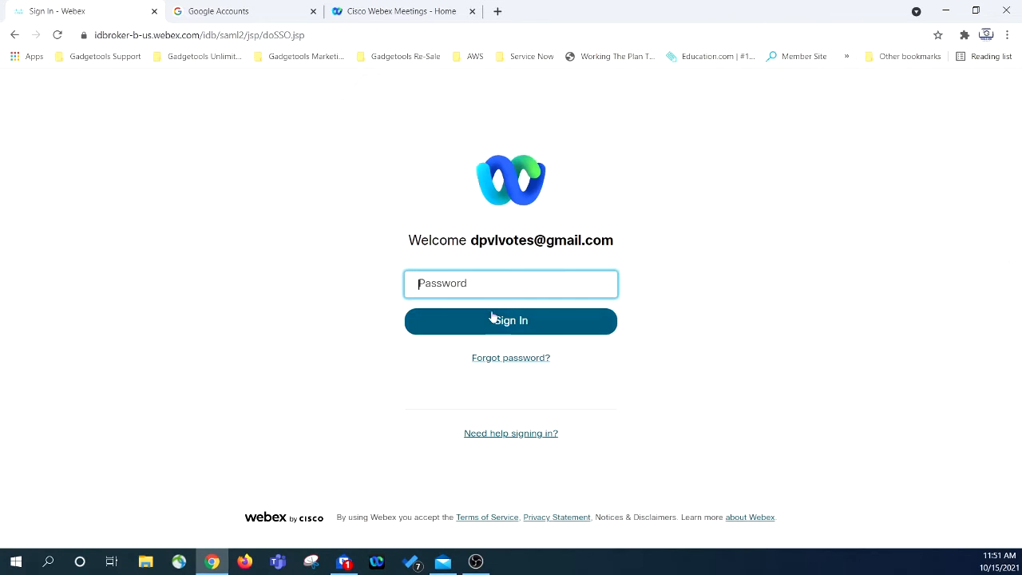
{"action": "right_click", "coordinate": [475, 289]}
{"action": "left_click", "coordinate": [519, 431]}
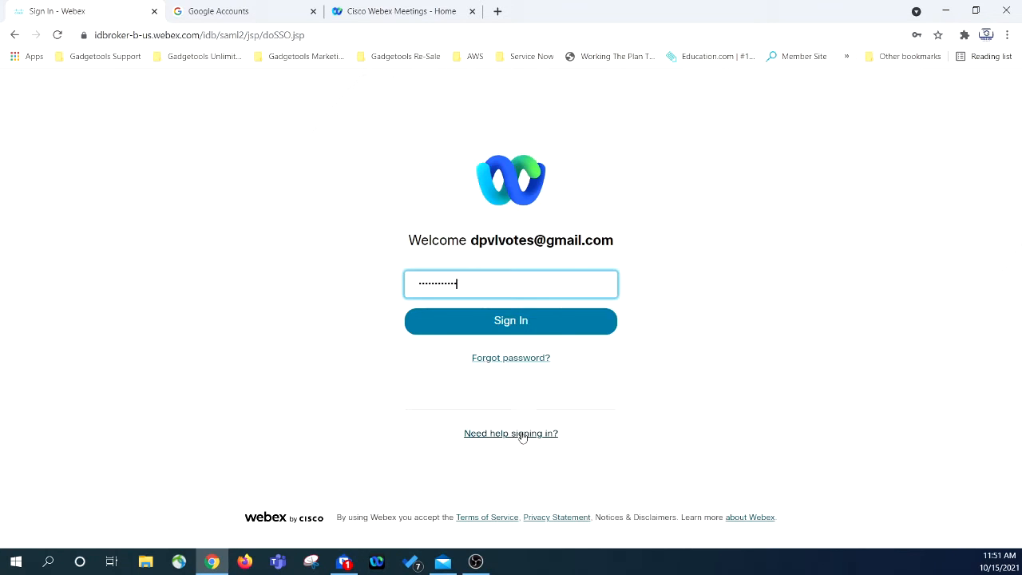
{"action": "left_click", "coordinate": [523, 326]}
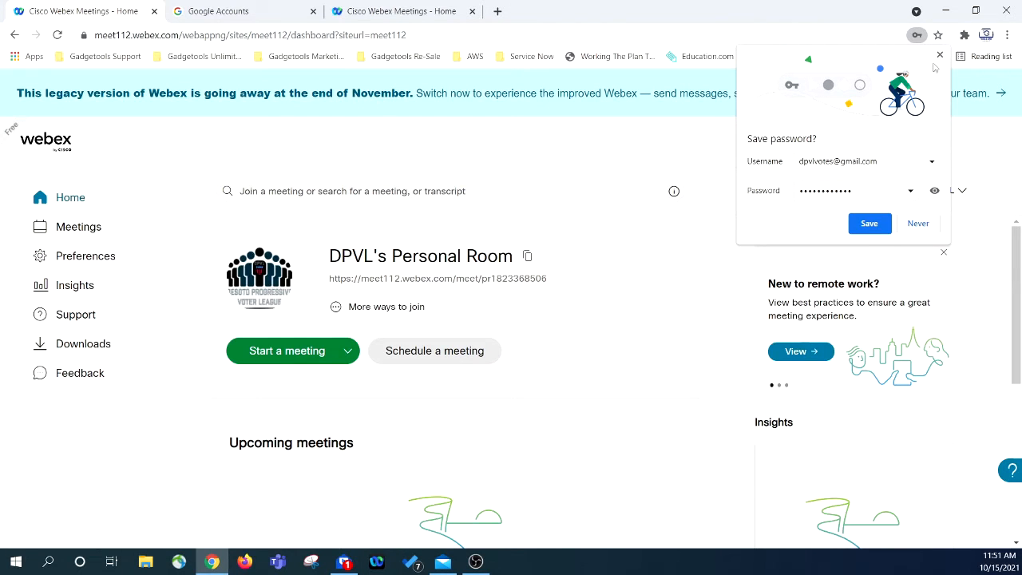
- Dismiss Chrome's save-password prompt, glance at Schedule a meeting, and return to the Home dashboard
{"action": "left_click", "coordinate": [940, 55]}
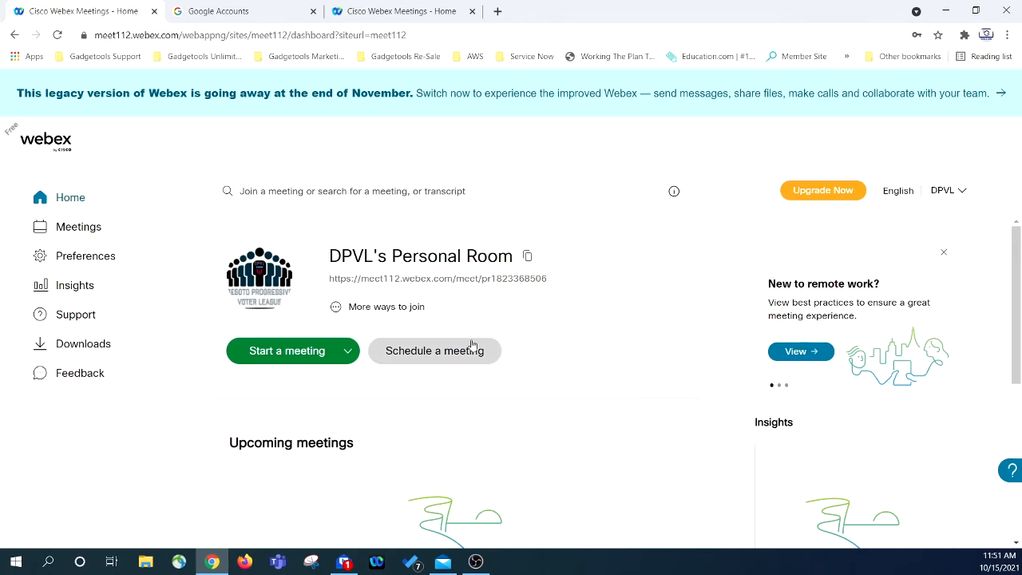
{"action": "scroll", "coordinate": [506, 356], "scroll_direction": "down", "scroll_amount": 2}
{"action": "scroll", "coordinate": [631, 357], "scroll_direction": "up", "scroll_amount": 2}
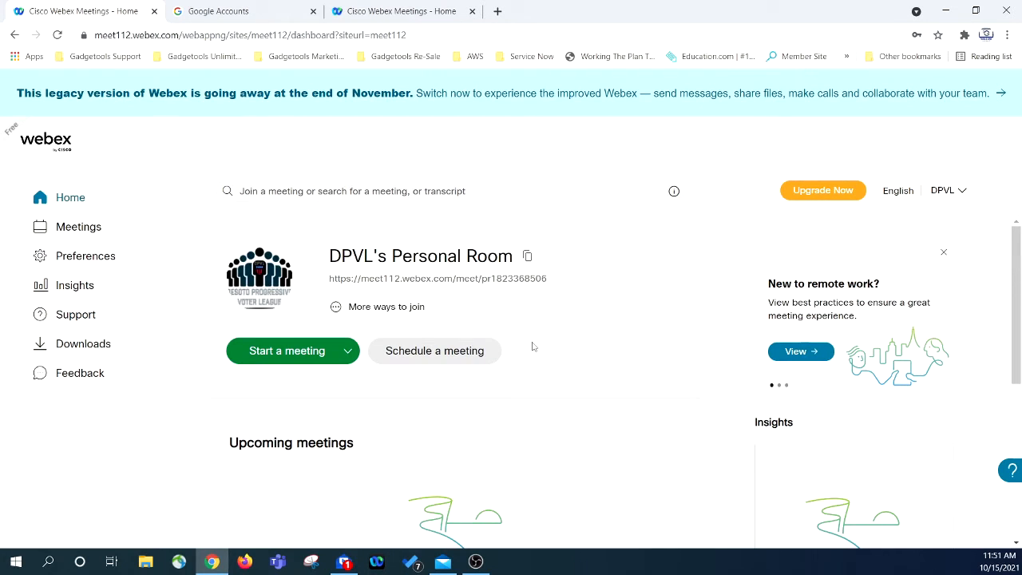
{"action": "left_click", "coordinate": [445, 353]}
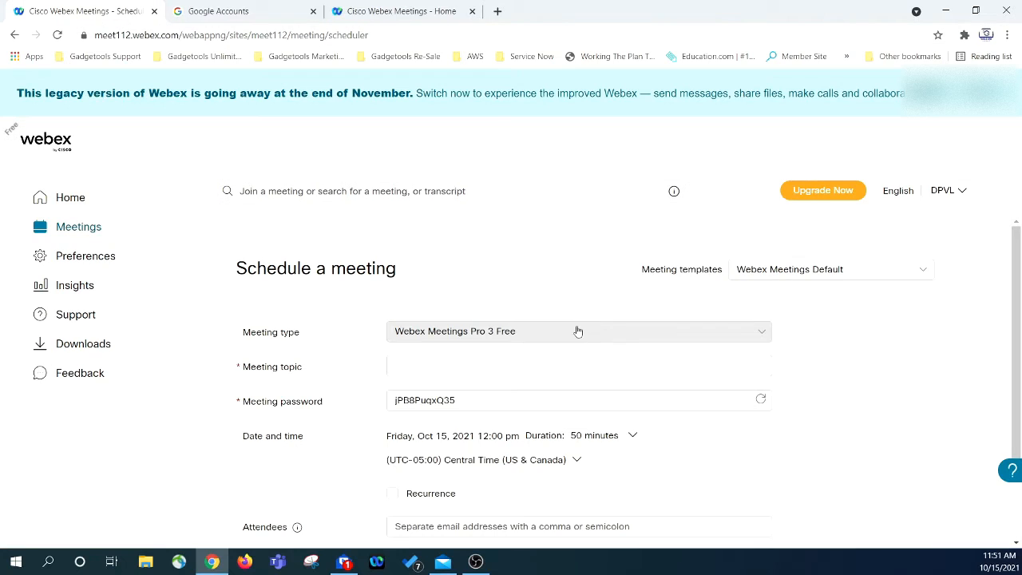
{"action": "left_click", "coordinate": [14, 35]}
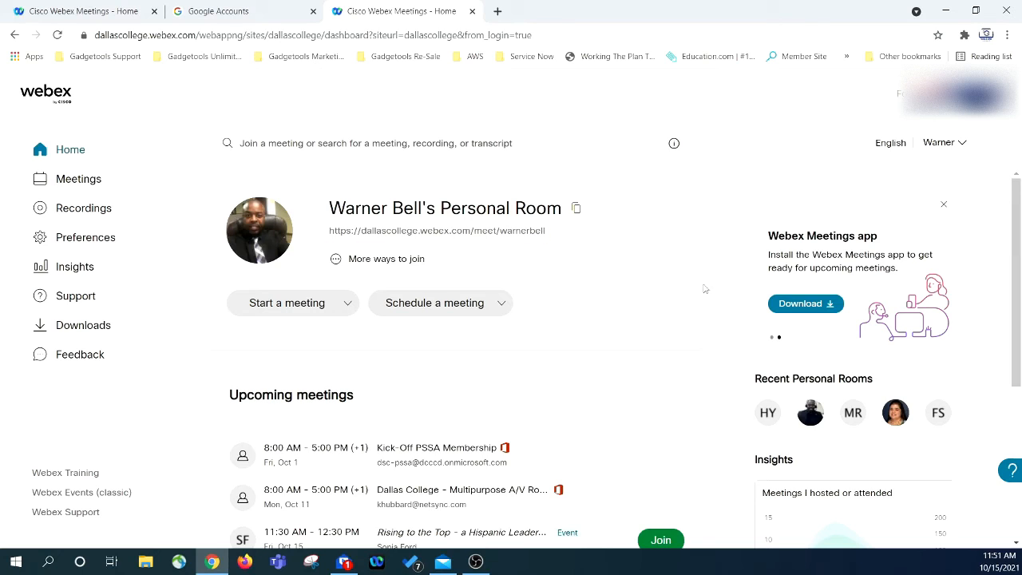
- Open the Schedule an event form and replace its topic with 'Test Event w/registration'
{"action": "left_click", "coordinate": [502, 301]}
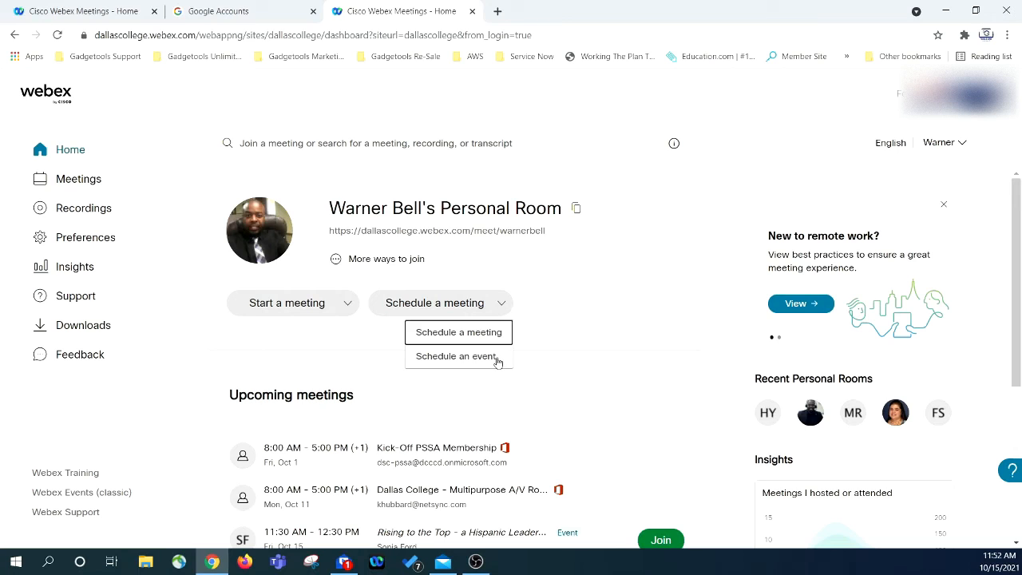
{"action": "left_click", "coordinate": [495, 359]}
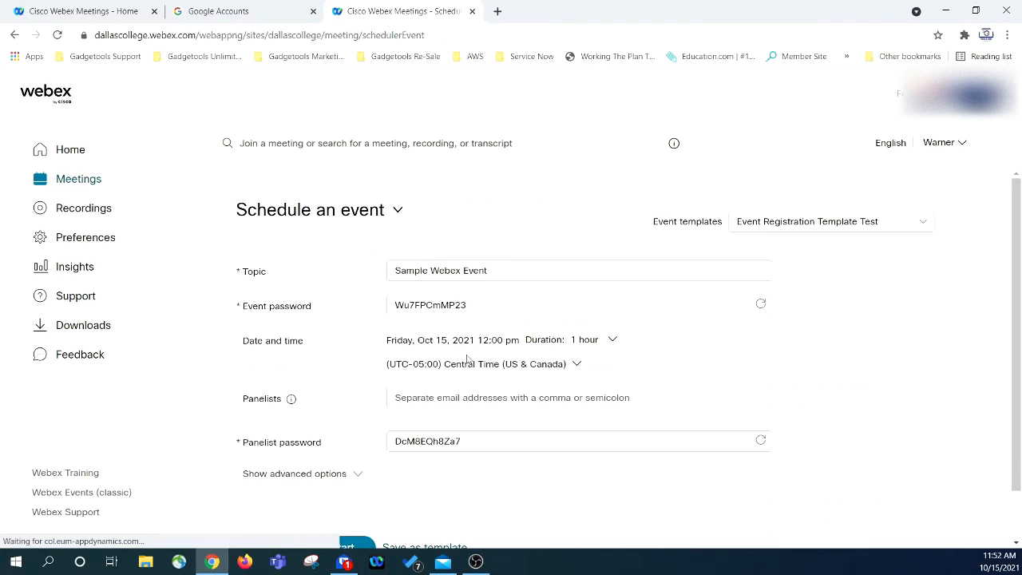
{"action": "left_click", "coordinate": [499, 272]}
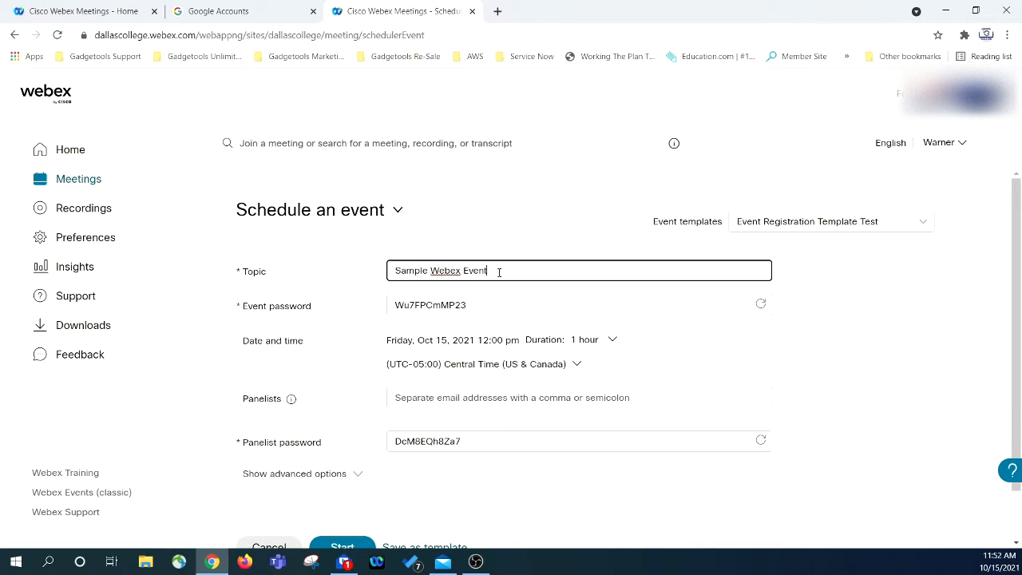
{"action": "left_click_drag", "start_coordinate": [499, 272], "coordinate": [335, 296]}
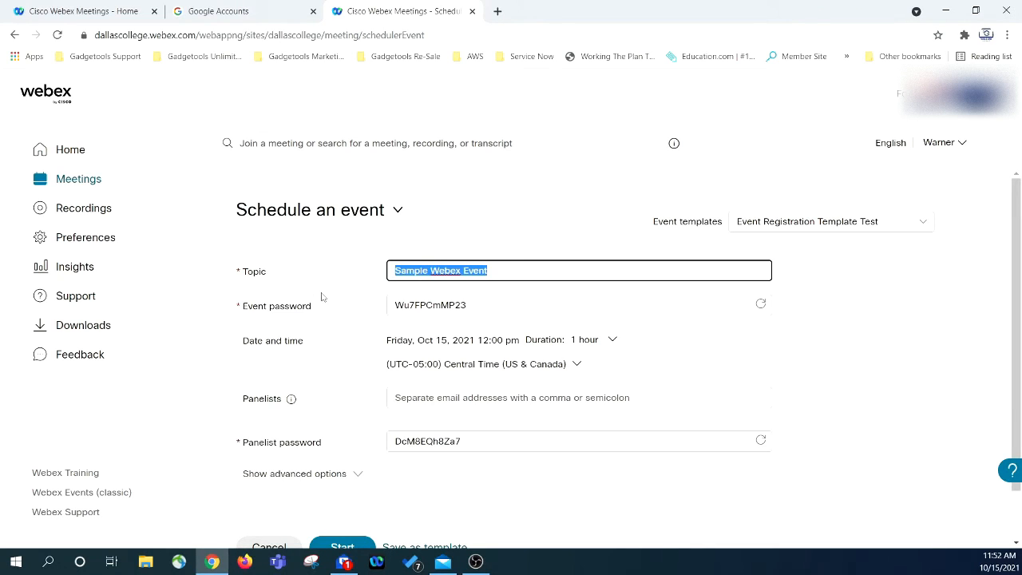
{"action": "type", "text": "Test"}
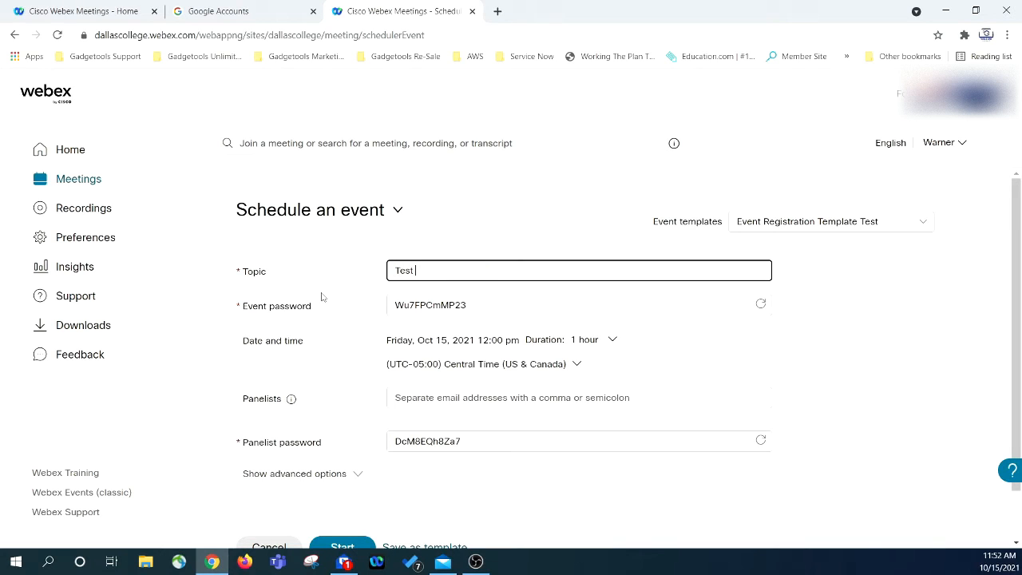
{"action": "type", "text": "Event"}
{"action": "type", "text": "w/registration"}
{"action": "left_click", "coordinate": [342, 300]}
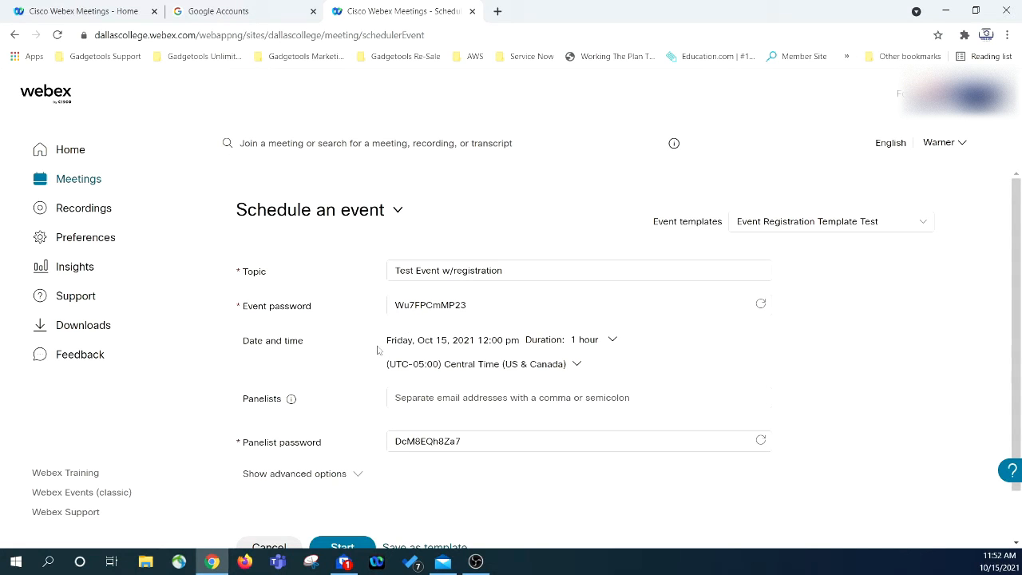
- Set the event start to 12:15 pm and add a panelist by e-mail address
{"action": "left_click", "coordinate": [604, 339]}
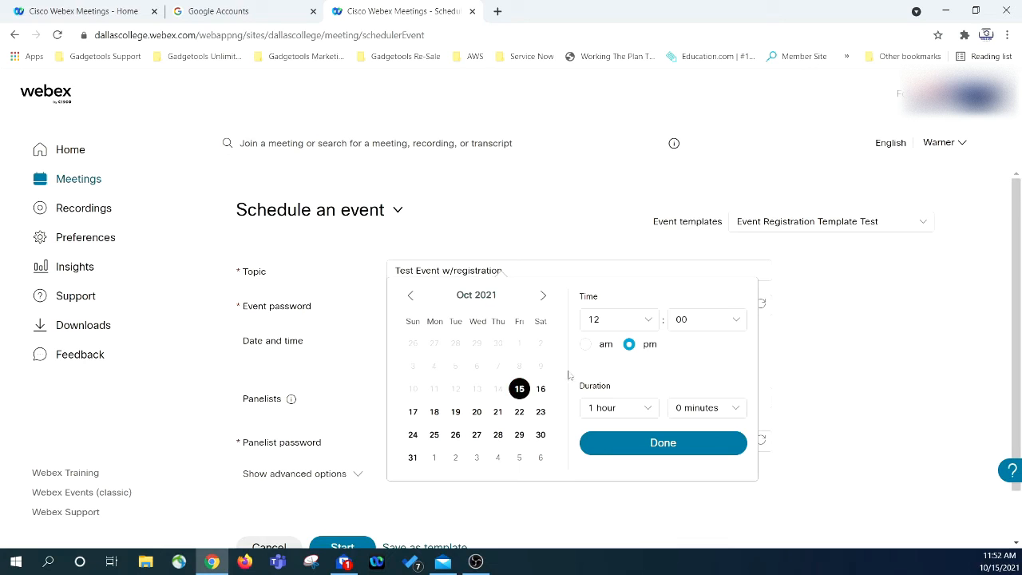
{"action": "left_click", "coordinate": [663, 442]}
{"action": "left_click", "coordinate": [458, 399]}
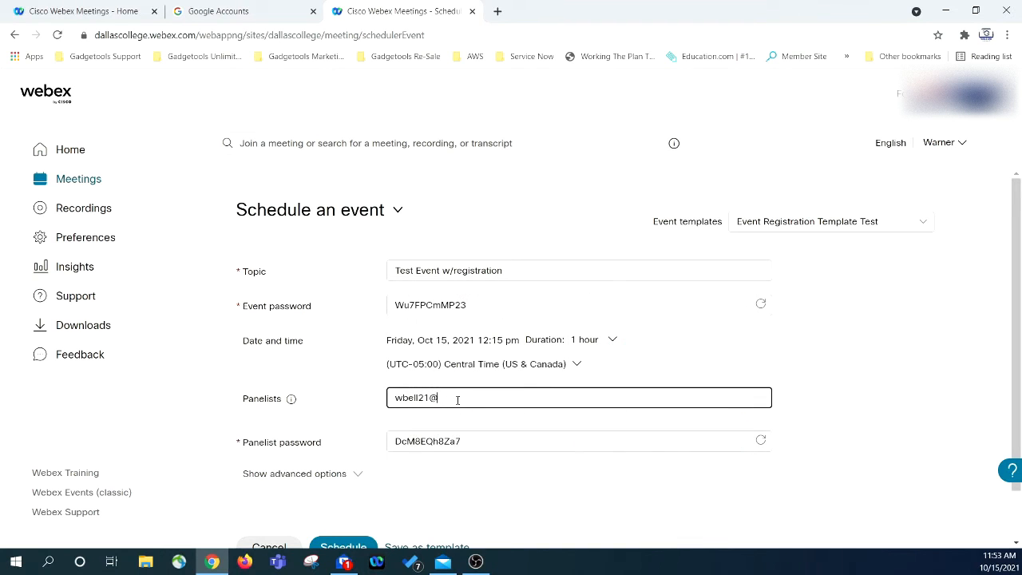
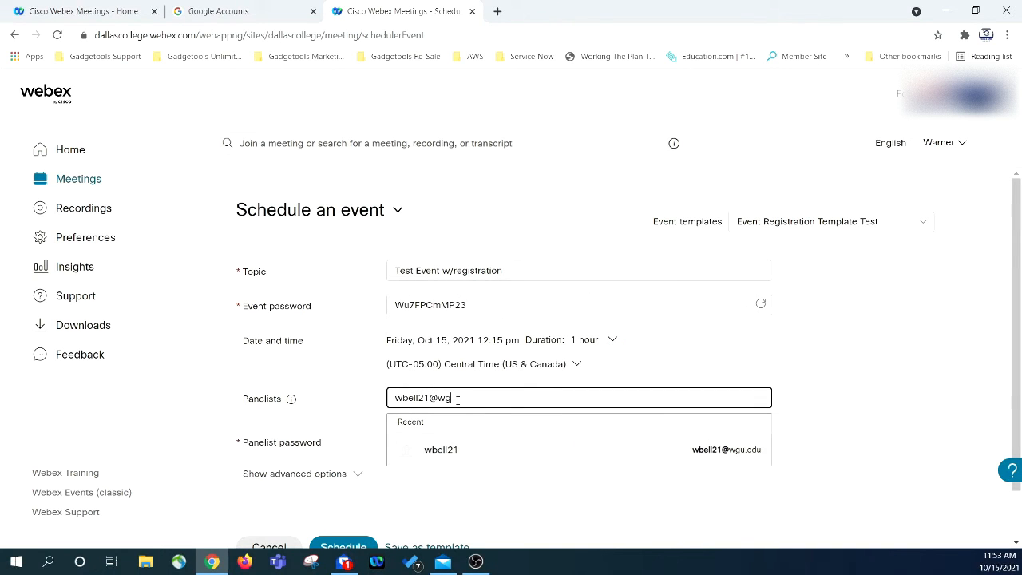
{"action": "left_click", "coordinate": [446, 457]}
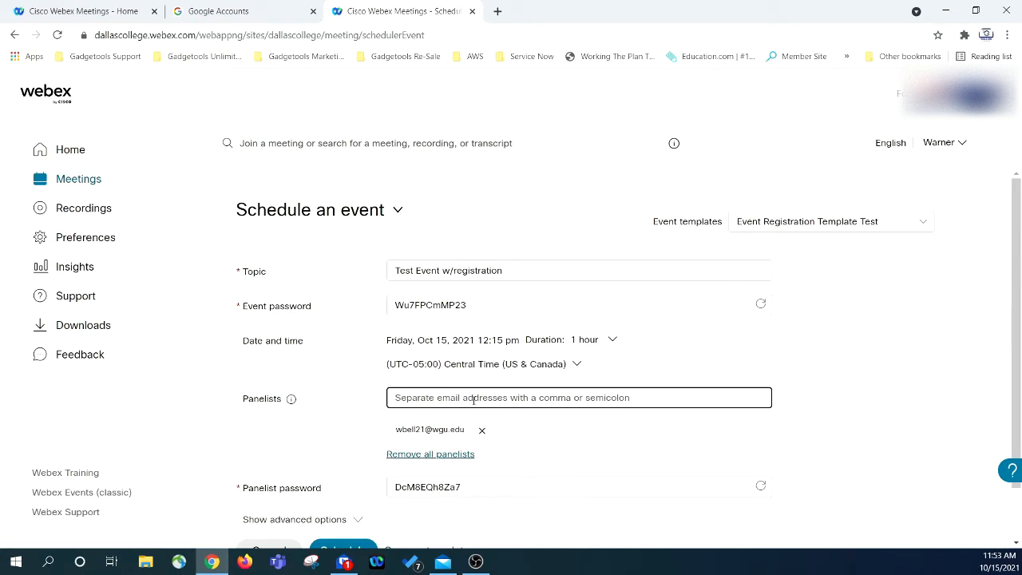
- Add a suggested contact as a second panelist, then remove that panelist again
{"action": "type", "text": "war"}
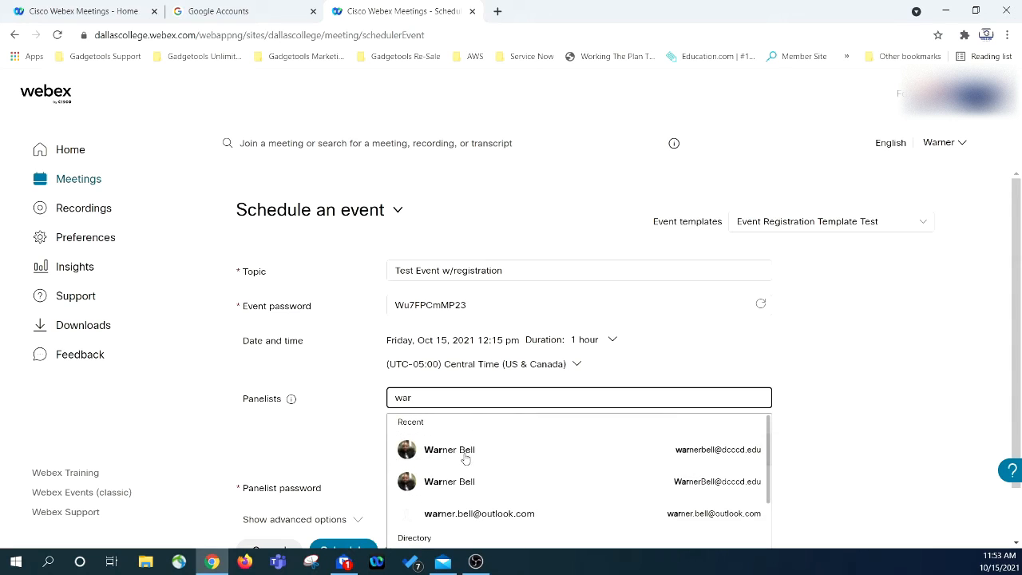
{"action": "left_click", "coordinate": [466, 453]}
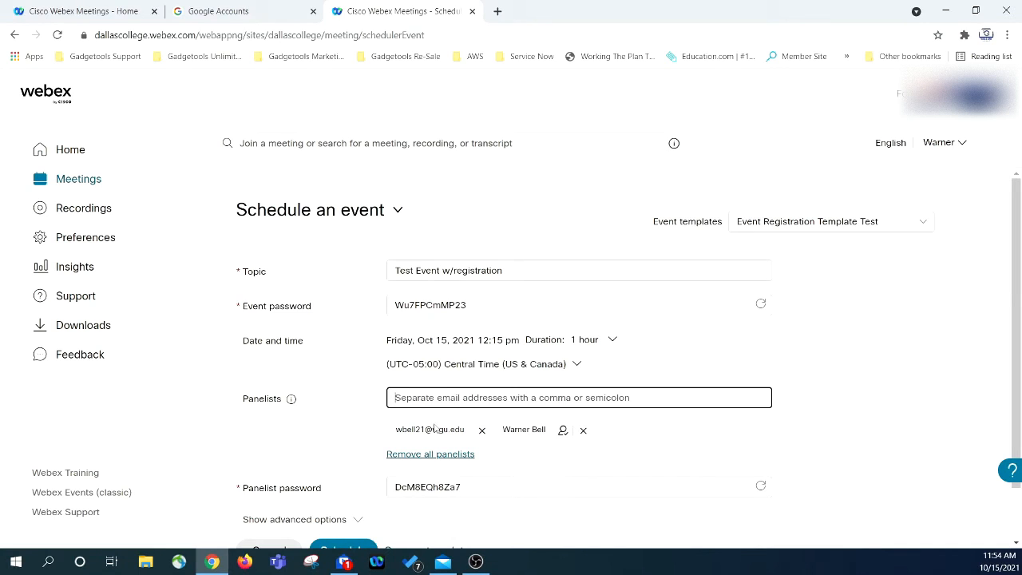
{"action": "left_click", "coordinate": [563, 433]}
{"action": "left_click", "coordinate": [587, 434]}
{"action": "scroll", "coordinate": [372, 415], "scroll_direction": "down", "scroll_amount": 1}
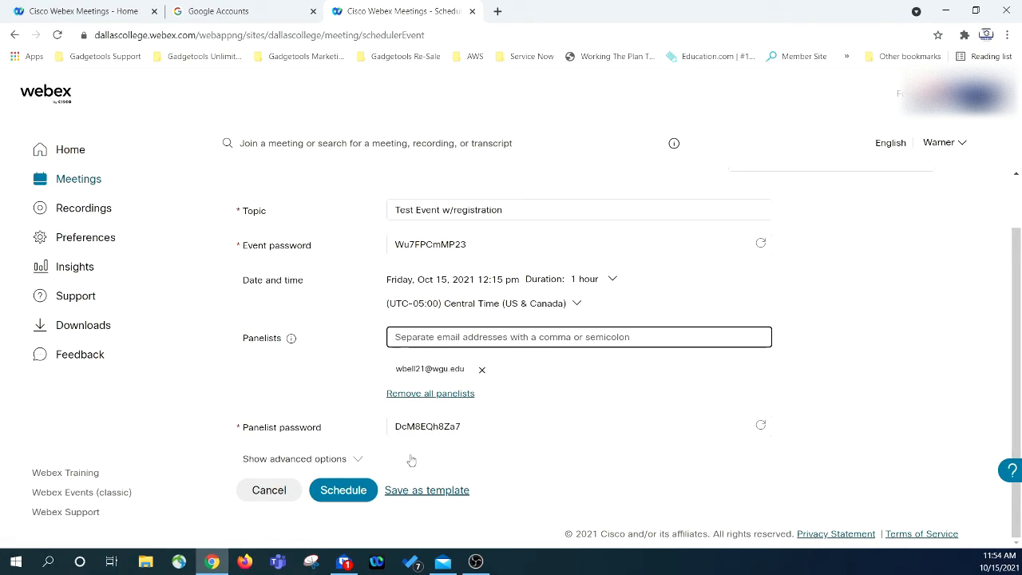
- Expand the advanced audio settings and keep the entry and exit tone at No Tone
{"action": "left_click", "coordinate": [360, 460]}
{"action": "scroll", "coordinate": [344, 395], "scroll_direction": "down", "scroll_amount": 2}
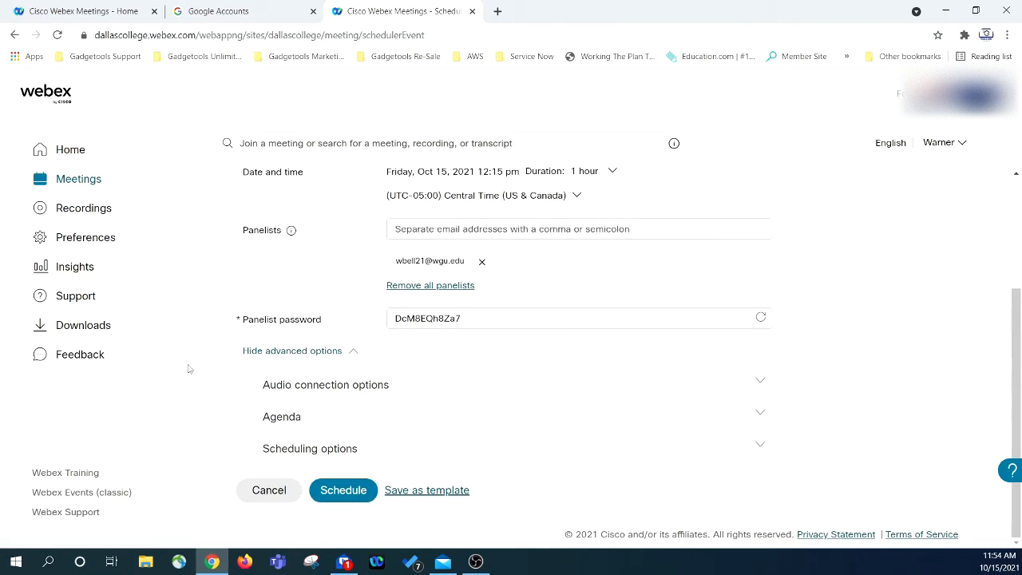
{"action": "left_click", "coordinate": [765, 386]}
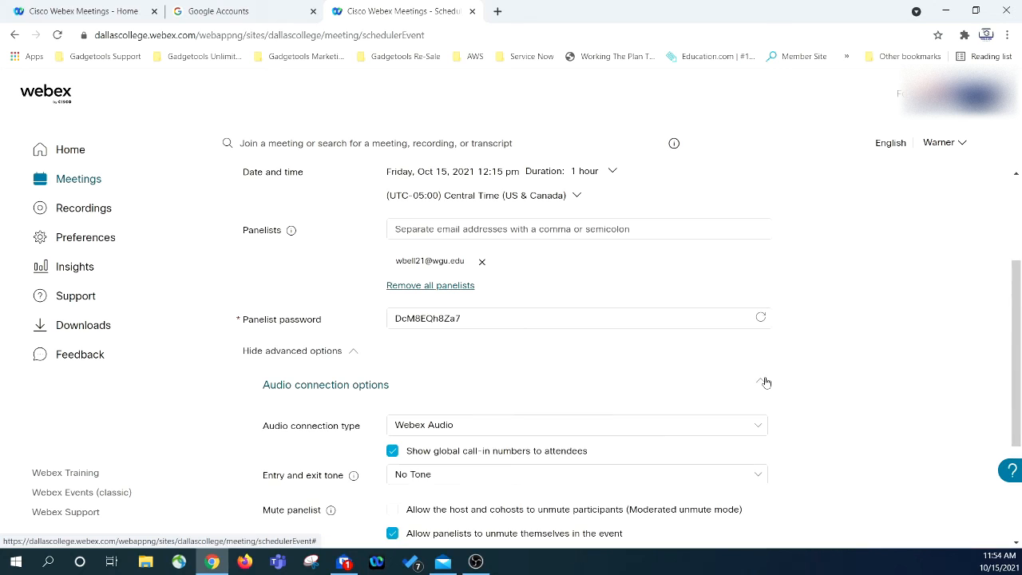
{"action": "scroll", "coordinate": [204, 345], "scroll_direction": "down", "scroll_amount": 1}
{"action": "scroll", "coordinate": [204, 346], "scroll_direction": "down", "scroll_amount": 2}
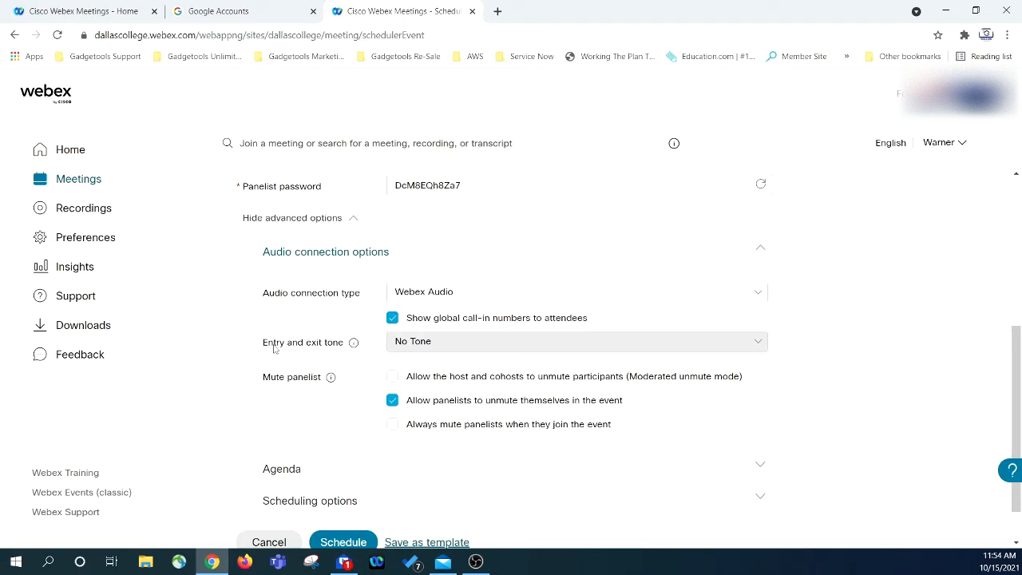
{"action": "left_click", "coordinate": [479, 345]}
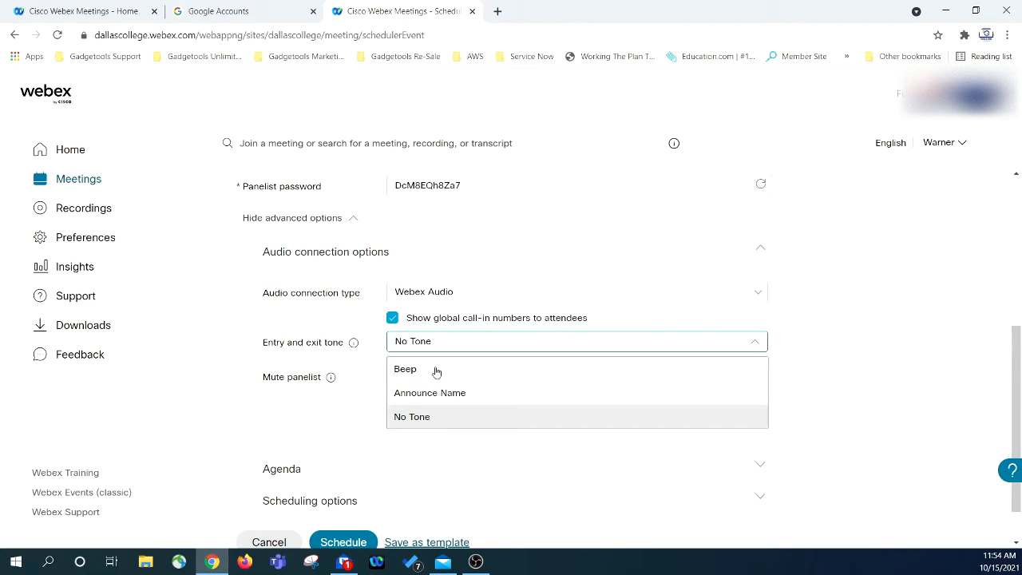
{"action": "left_click", "coordinate": [415, 423]}
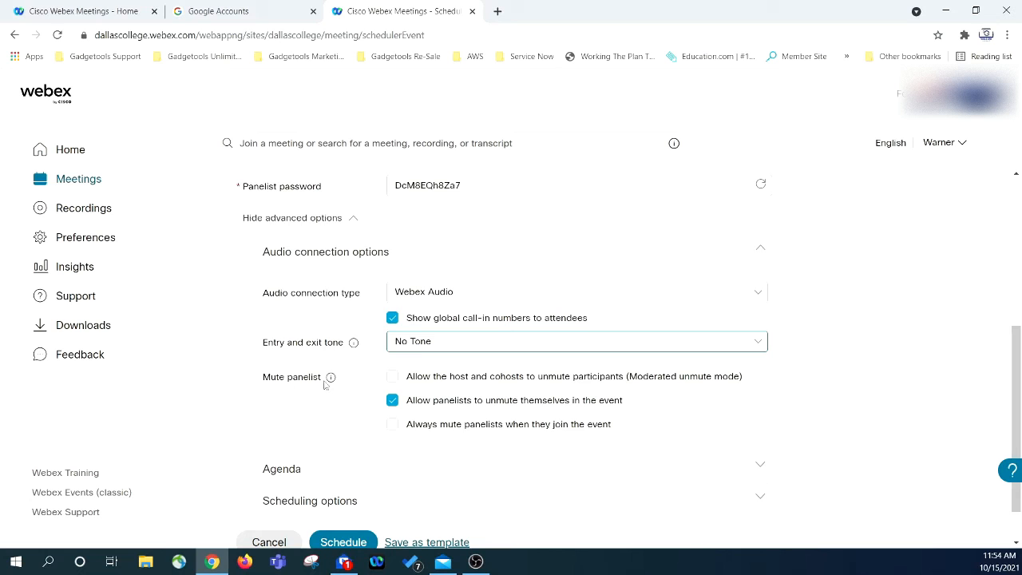
- Let hosts and cohosts unmute participants, let panelists unmute themselves, and always mute panelists on joining
{"action": "mouse_move", "coordinate": [329, 386]}
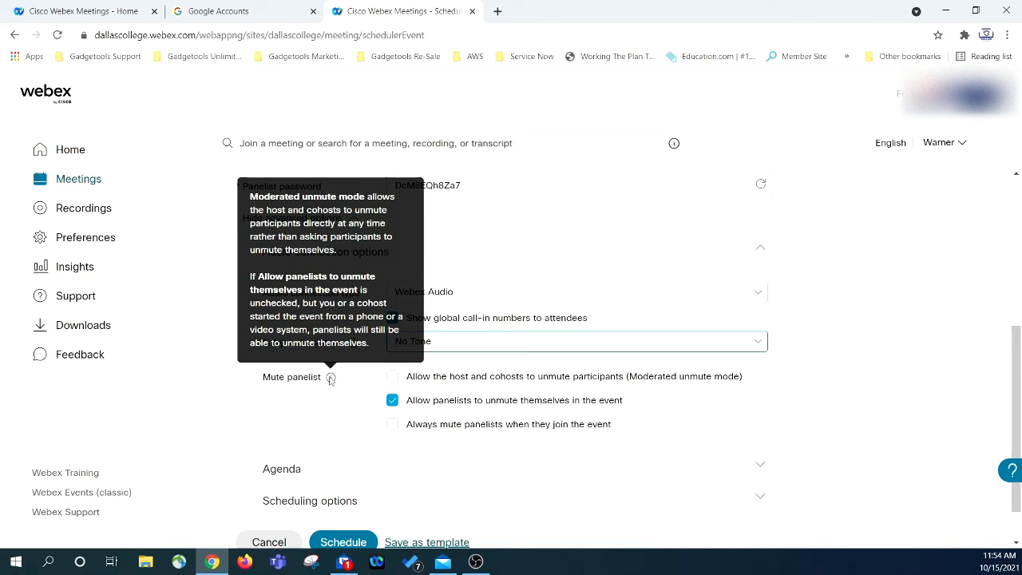
{"action": "left_click", "coordinate": [392, 376]}
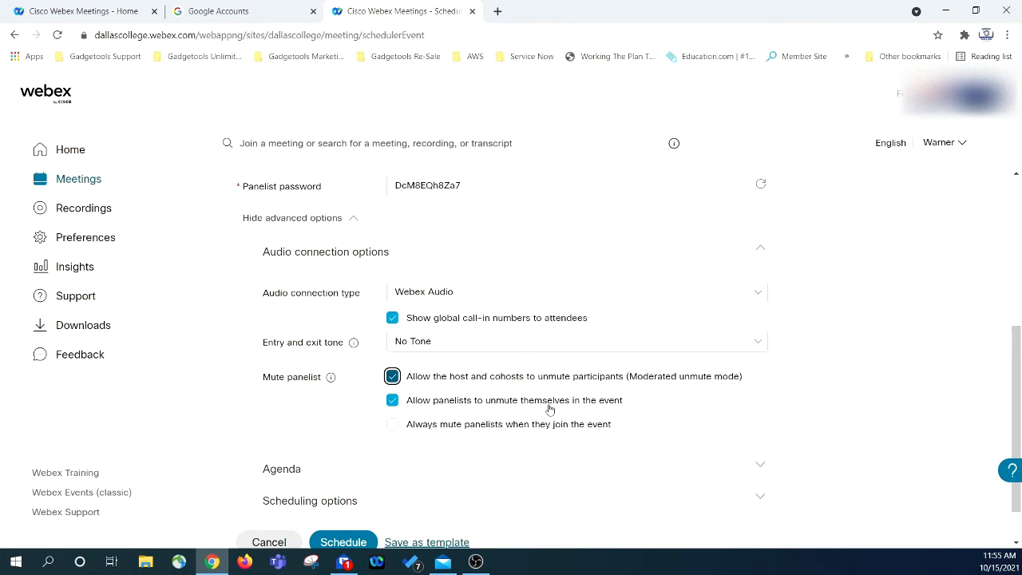
{"action": "left_click", "coordinate": [394, 404]}
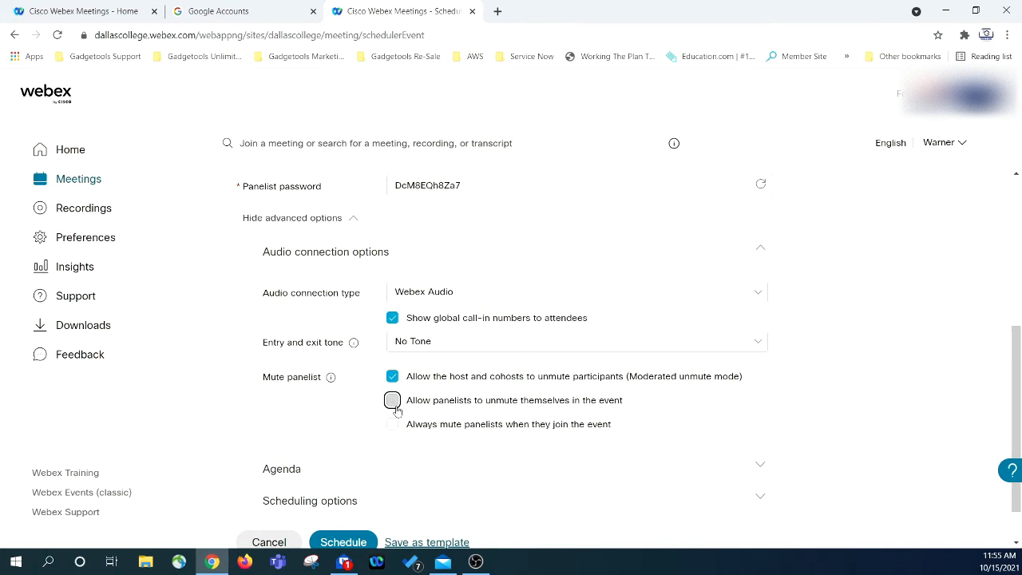
{"action": "left_click", "coordinate": [393, 401]}
{"action": "left_click", "coordinate": [392, 426]}
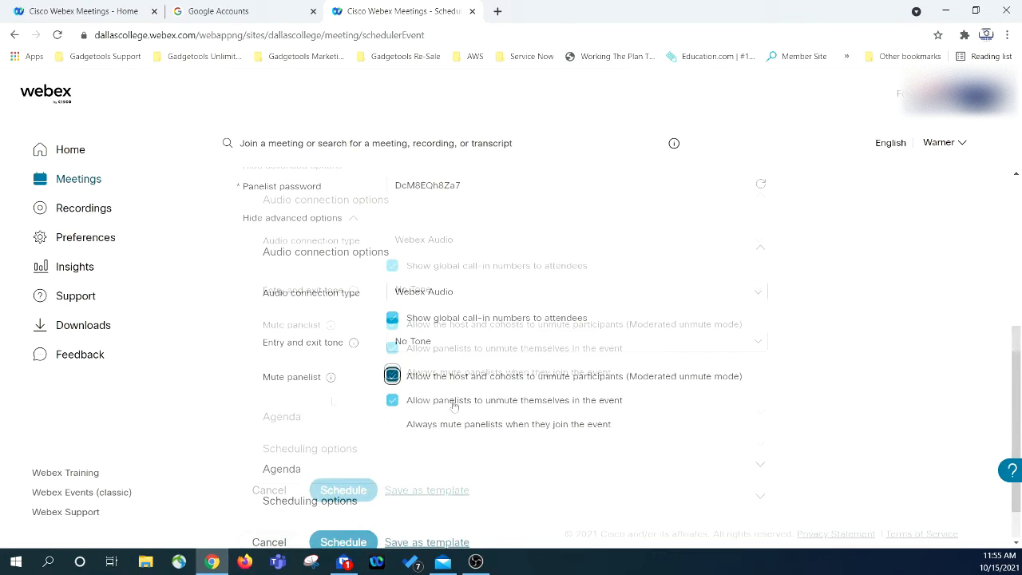
{"action": "left_click", "coordinate": [392, 400]}
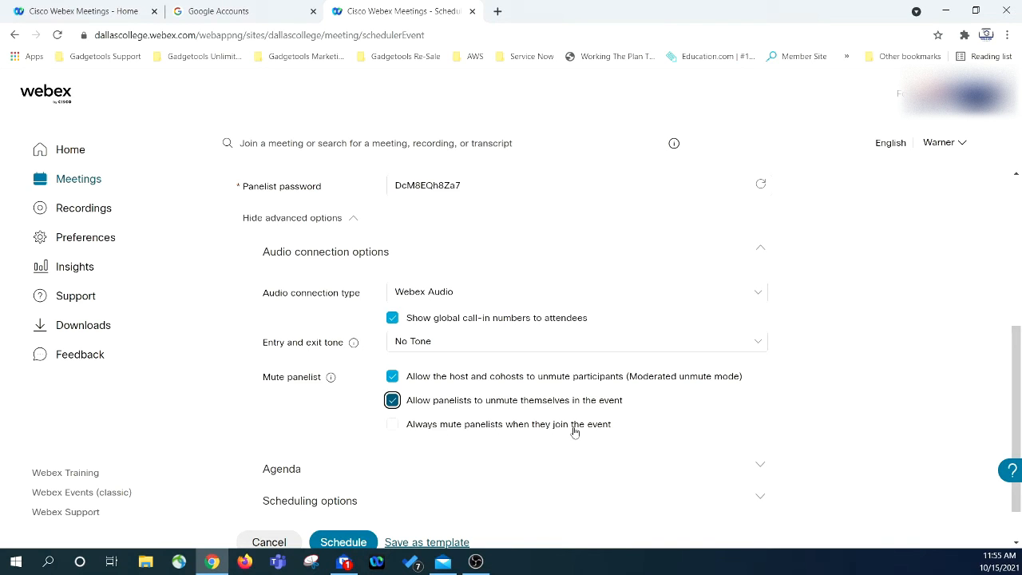
{"action": "left_click", "coordinate": [392, 424]}
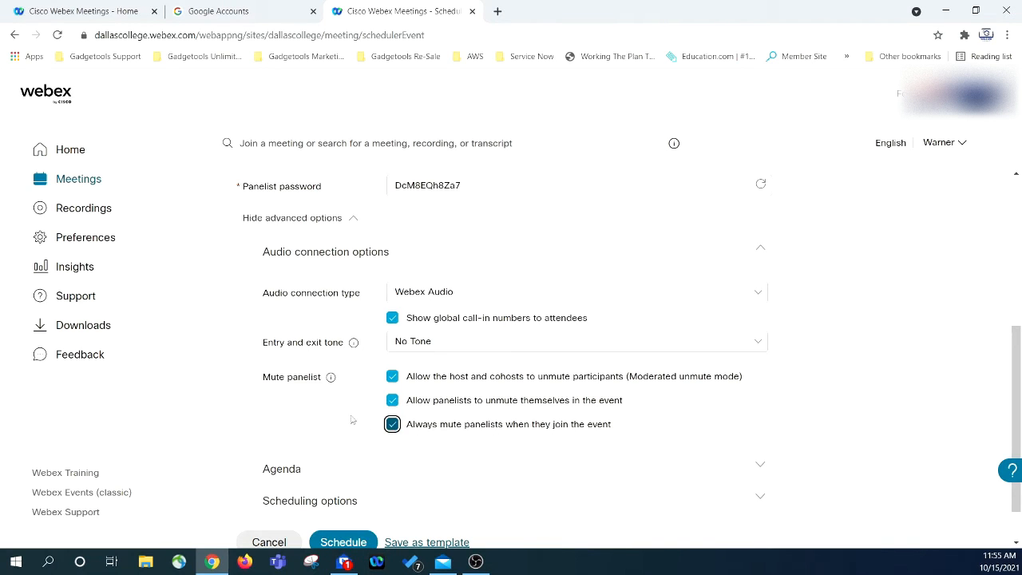
{"action": "scroll", "coordinate": [325, 410], "scroll_direction": "down", "scroll_amount": 1}
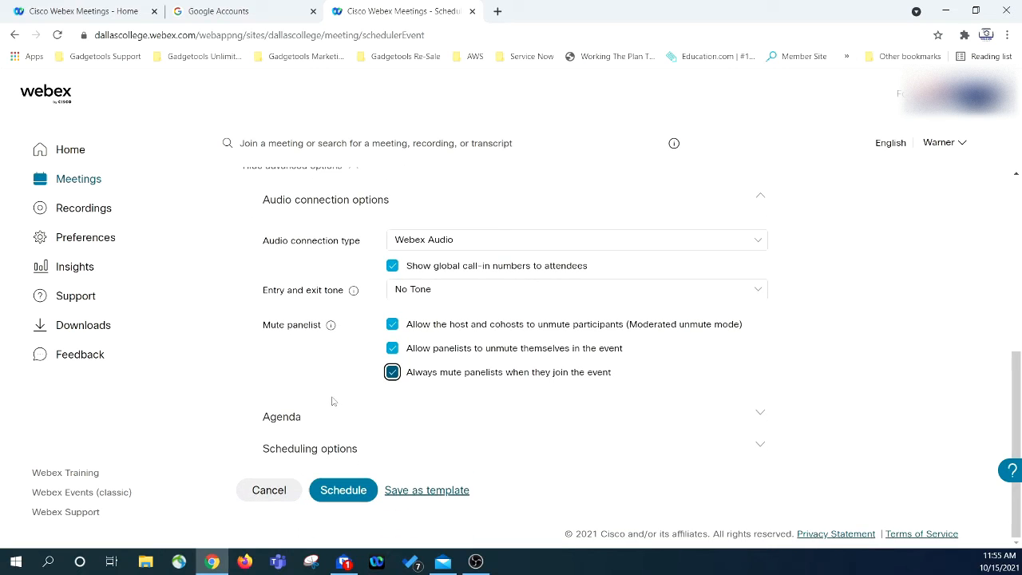
- Expand the Agenda section and delete the sample text so the Event Agenda stays blank
{"action": "left_click", "coordinate": [760, 415]}
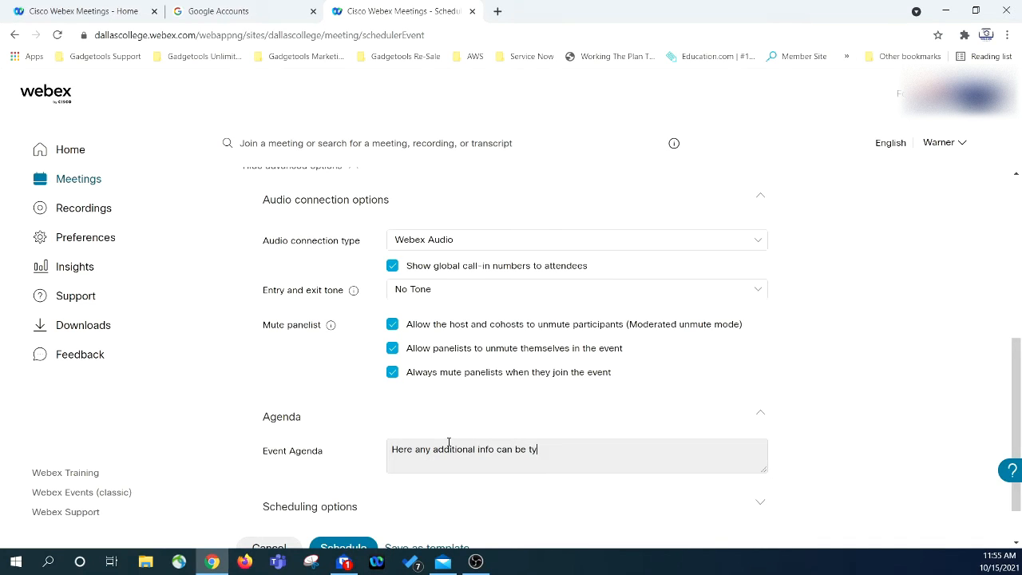
{"action": "key", "text": "BackSpace"}
{"action": "key", "text": "BackSpace"}
{"action": "key", "text": "BackSpace"}
{"action": "key", "text": "BackSpace"}
{"action": "key", "text": "BackSpace"}
{"action": "key", "text": "BackSpace"}
{"action": "key", "text": "BackSpace"}
{"action": "key", "text": "BackSpace"}
{"action": "key", "text": "BackSpace"}
{"action": "key", "text": "BackSpace"}
{"action": "key", "text": "BackSpace"}
{"action": "key", "text": "BackSpace"}
{"action": "key", "text": "BackSpace"}
{"action": "key", "text": "BackSpace"}
{"action": "key", "text": "BackSpace"}
{"action": "key", "text": "BackSpace"}
{"action": "key", "text": "BackSpace"}
{"action": "key", "text": "BackSpace"}
{"action": "key", "text": "BackSpace"}
{"action": "key", "text": "BackSpace"}
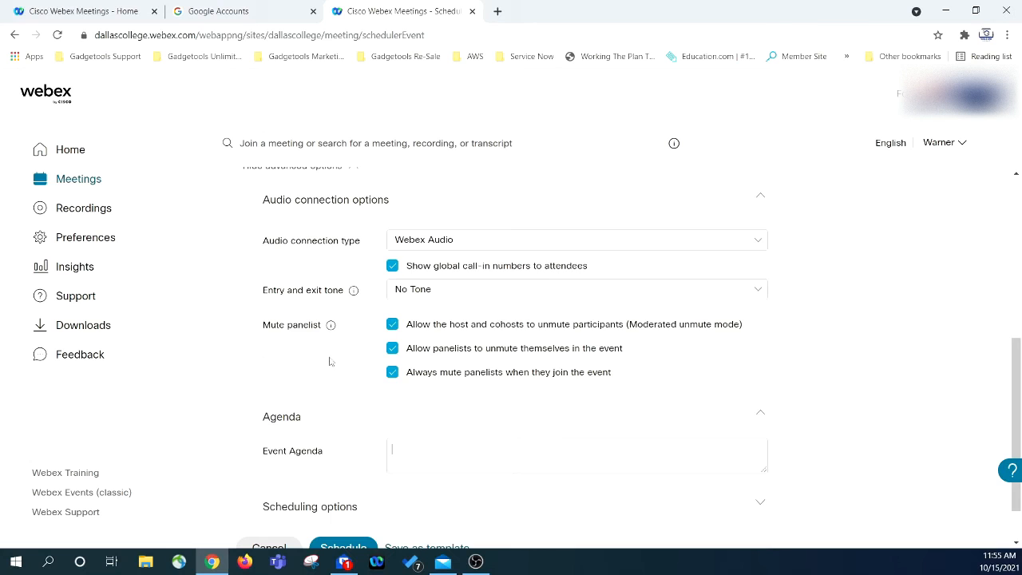
{"action": "scroll", "coordinate": [343, 365], "scroll_direction": "down", "scroll_amount": 1}
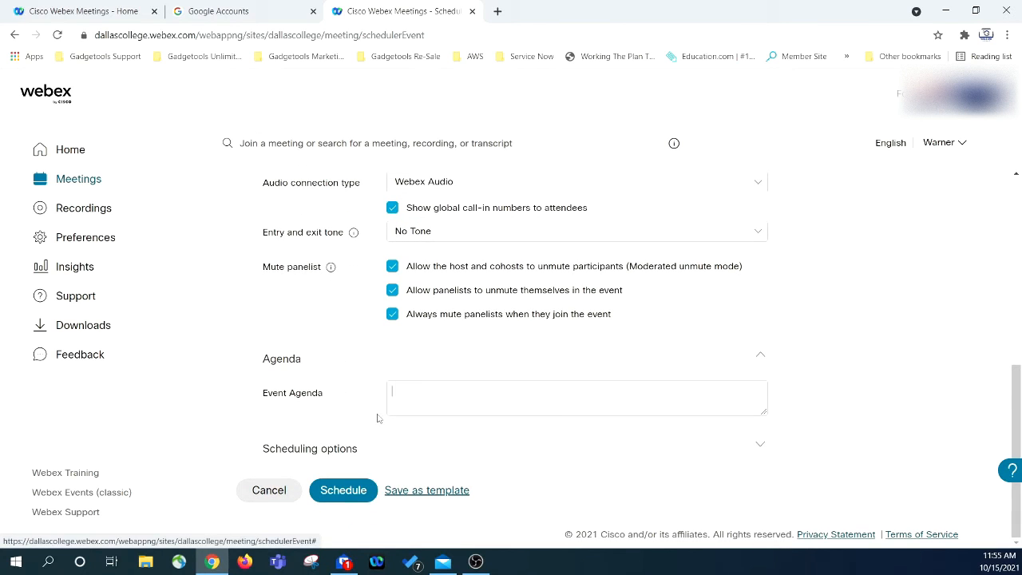
{"action": "left_click", "coordinate": [343, 453]}
- Leave attendee sign-in and automatic recording off, and auto-start a practice session at event start
{"action": "scroll", "coordinate": [467, 388], "scroll_direction": "down", "scroll_amount": 2}
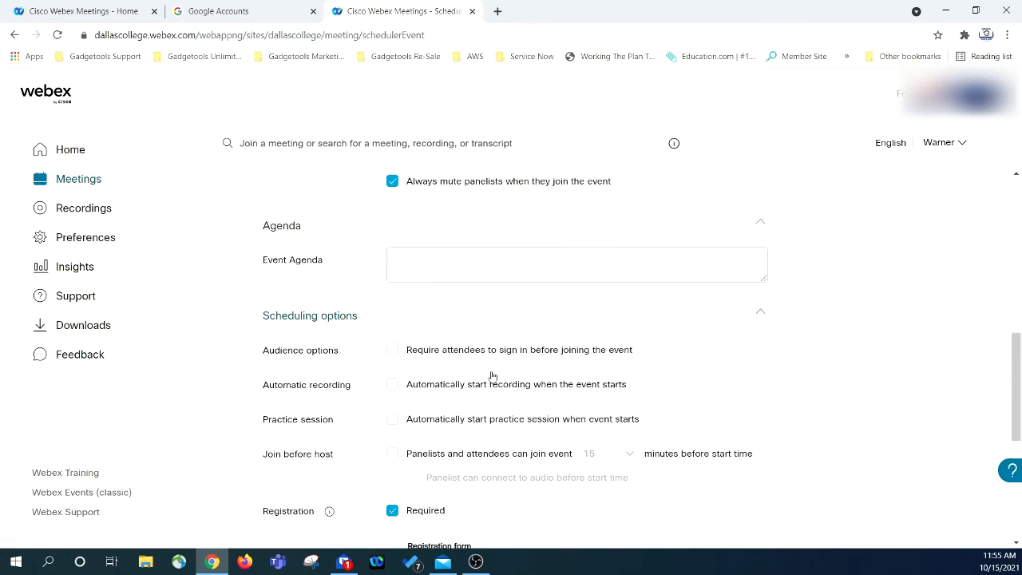
{"action": "scroll", "coordinate": [547, 345], "scroll_direction": "down", "scroll_amount": 1}
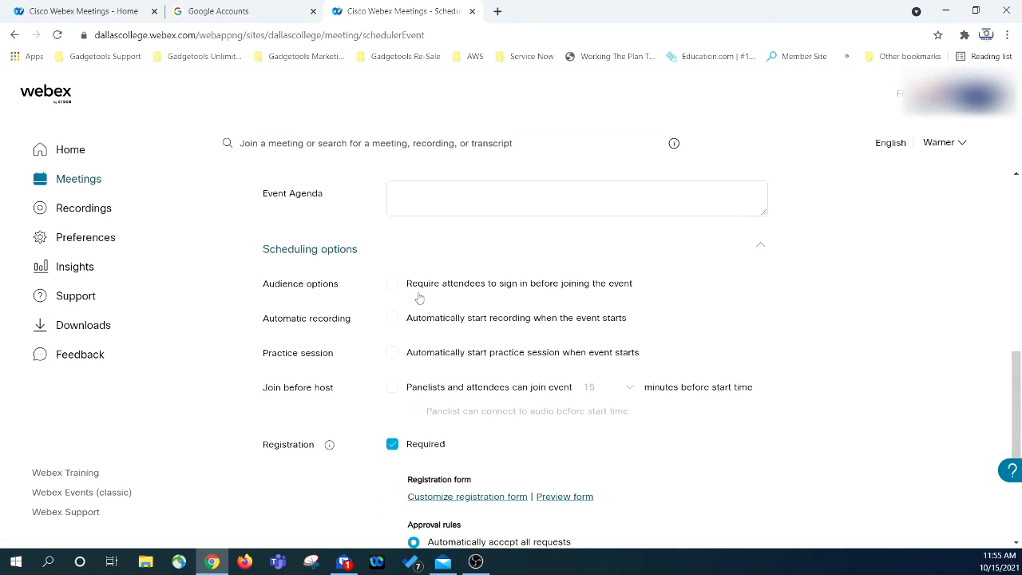
{"action": "left_click", "coordinate": [391, 286]}
{"action": "left_click", "coordinate": [394, 285]}
{"action": "left_click", "coordinate": [392, 318]}
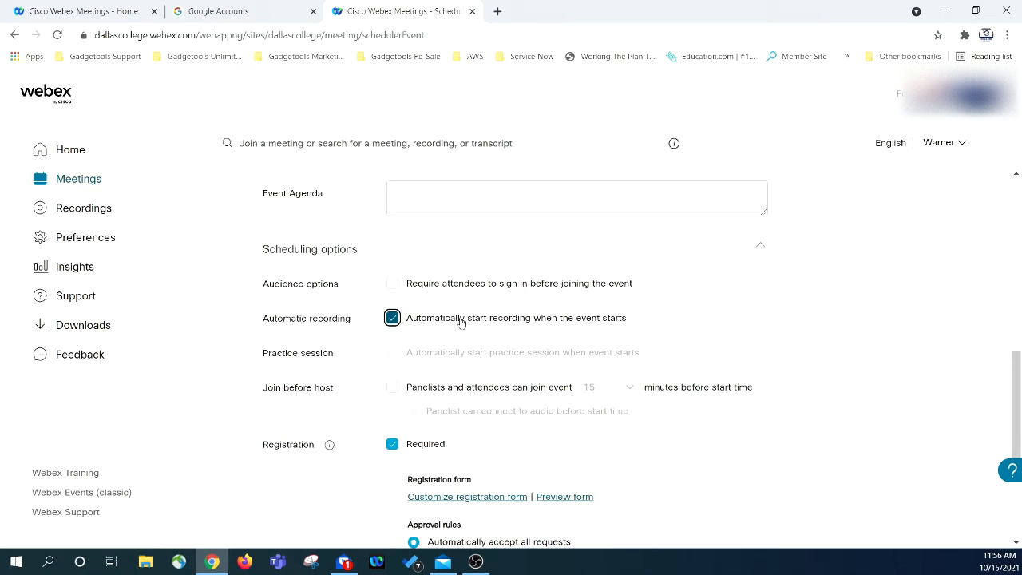
{"action": "left_click", "coordinate": [392, 318]}
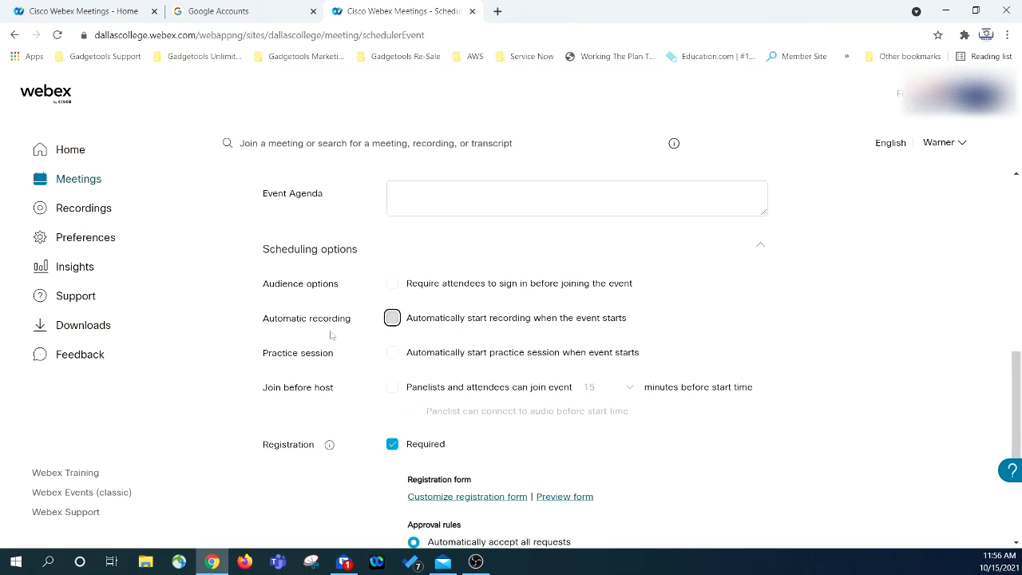
{"action": "scroll", "coordinate": [399, 304], "scroll_direction": "down", "scroll_amount": 1}
{"action": "left_click", "coordinate": [394, 289]}
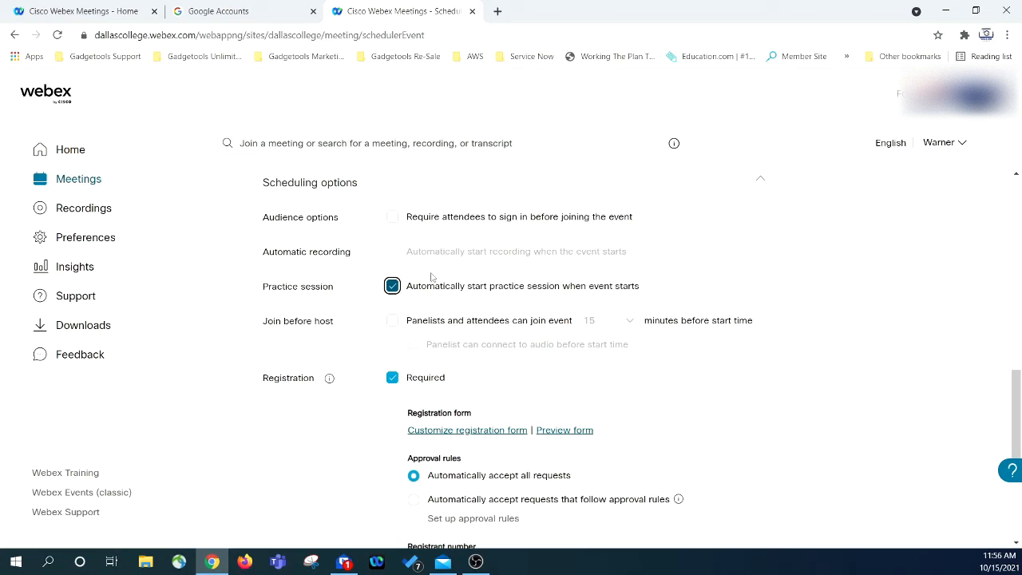
- Uncheck the automatic practice session, keeping registration required with a 10000-registrant maximum
{"action": "left_click", "coordinate": [392, 285]}
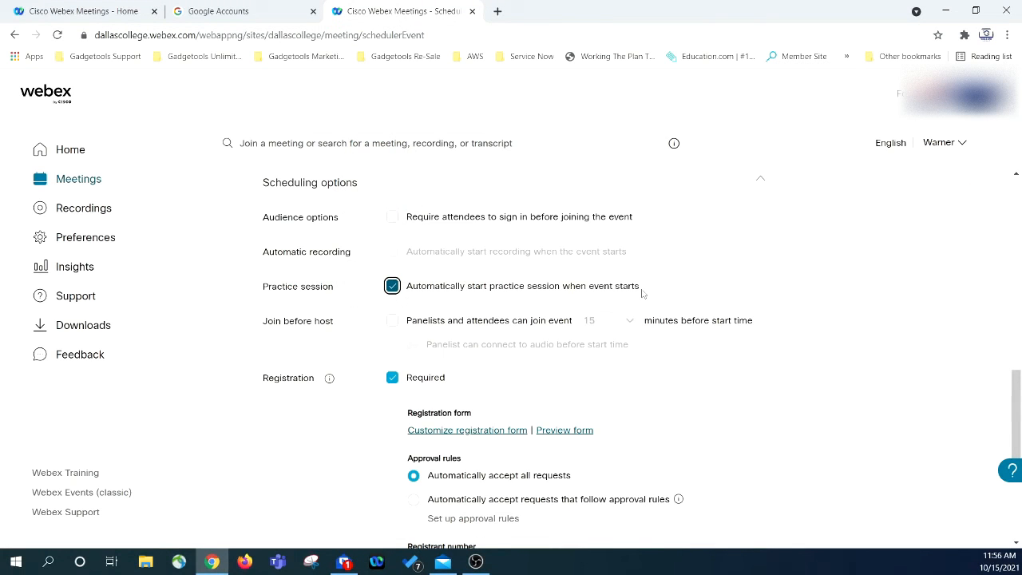
{"action": "left_click", "coordinate": [392, 286]}
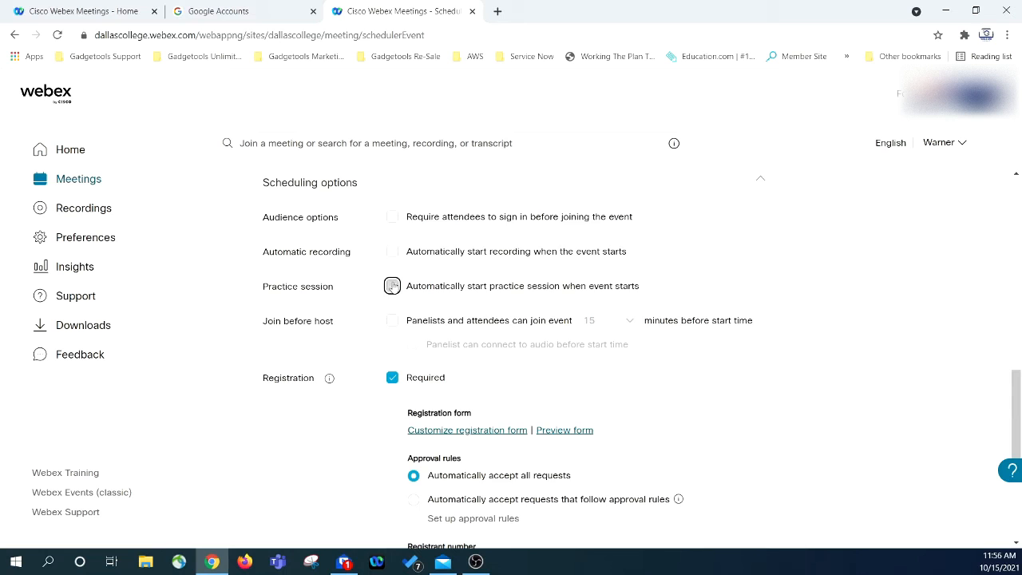
{"action": "scroll", "coordinate": [390, 292], "scroll_direction": "down", "scroll_amount": 1}
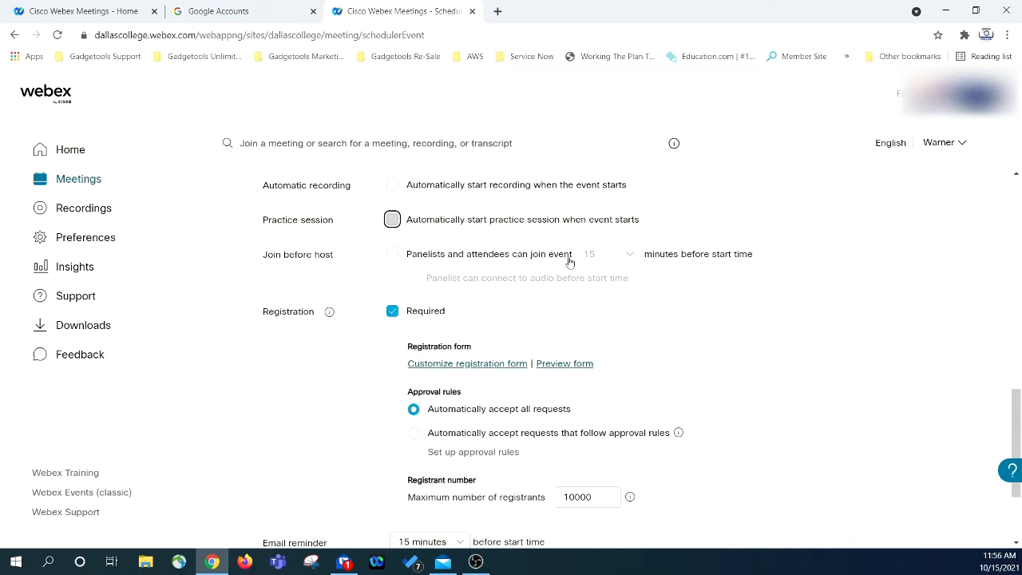
{"action": "left_click", "coordinate": [397, 254]}
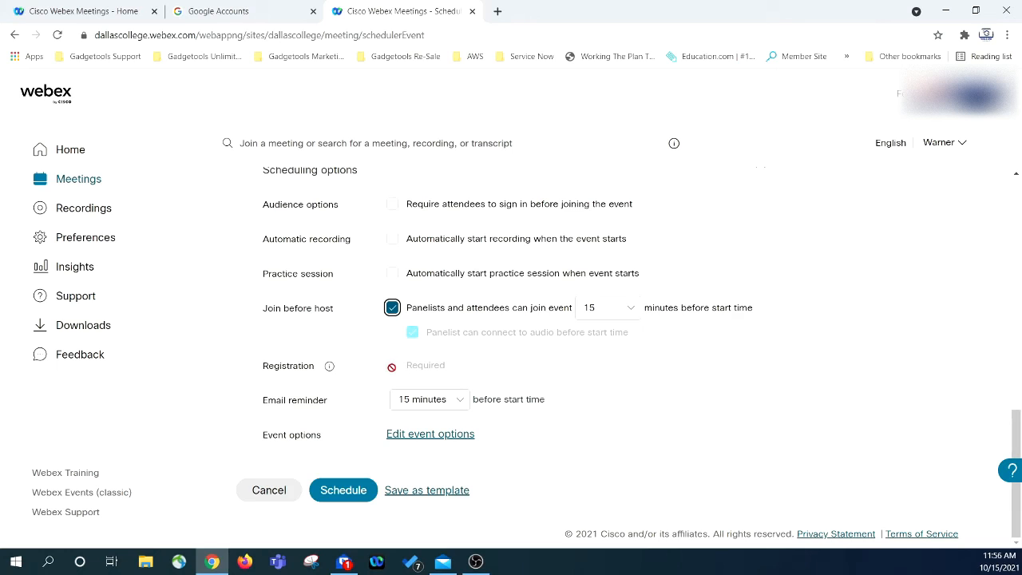
{"action": "left_click", "coordinate": [392, 309]}
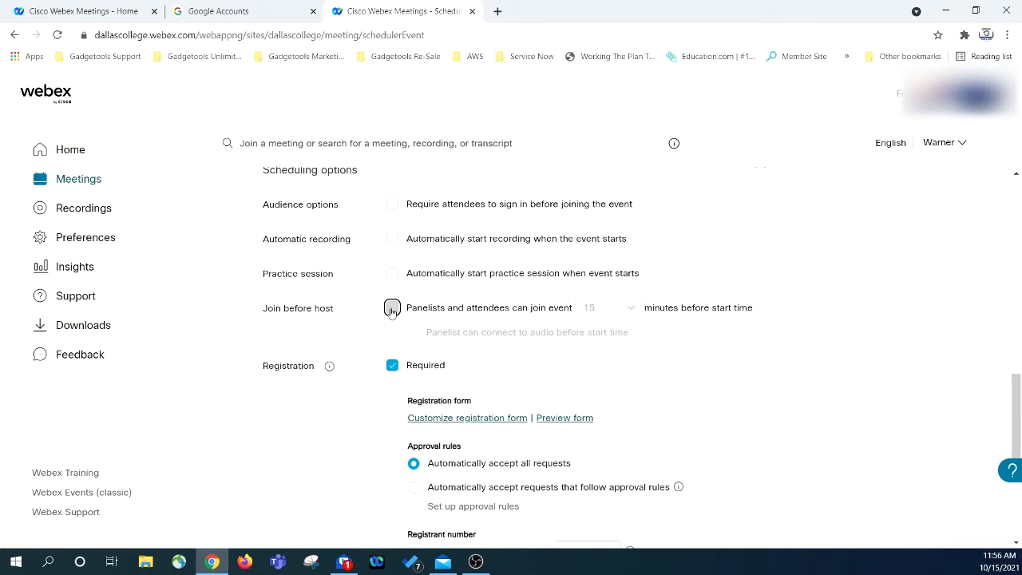
{"action": "left_click", "coordinate": [392, 366]}
{"action": "mouse_move", "coordinate": [329, 366]}
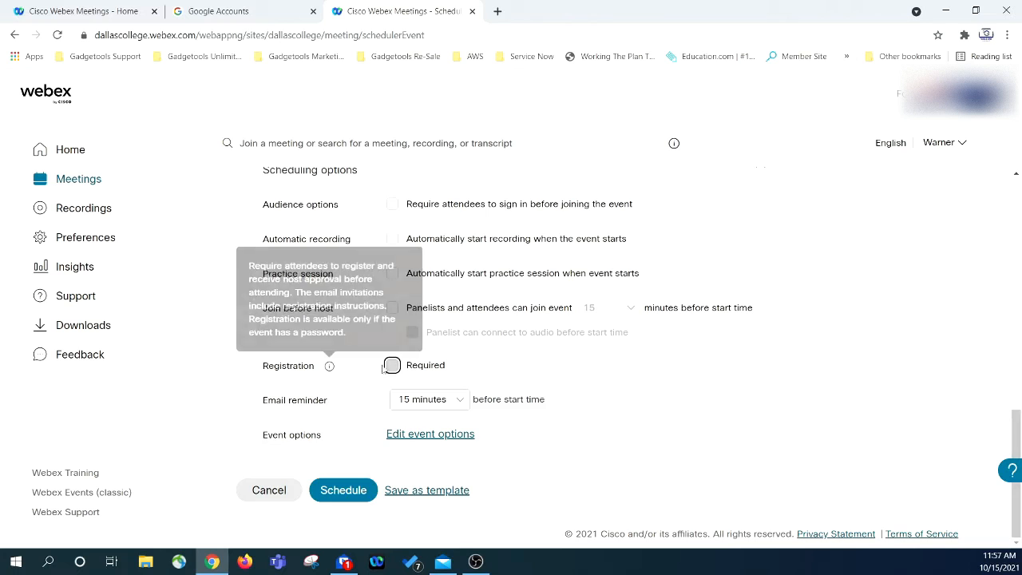
{"action": "left_click", "coordinate": [391, 364]}
{"action": "scroll", "coordinate": [367, 357], "scroll_direction": "down", "scroll_amount": 1}
{"action": "scroll", "coordinate": [367, 357], "scroll_direction": "down", "scroll_amount": 2}
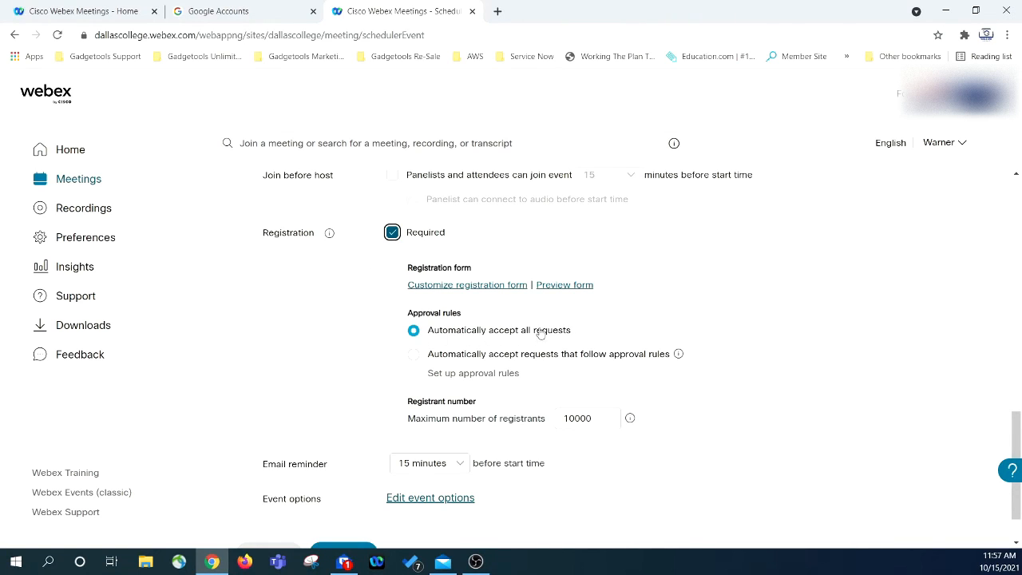
- Set Approval rules to auto-accept only registration requests that follow the approval rules
{"action": "left_click", "coordinate": [413, 354]}
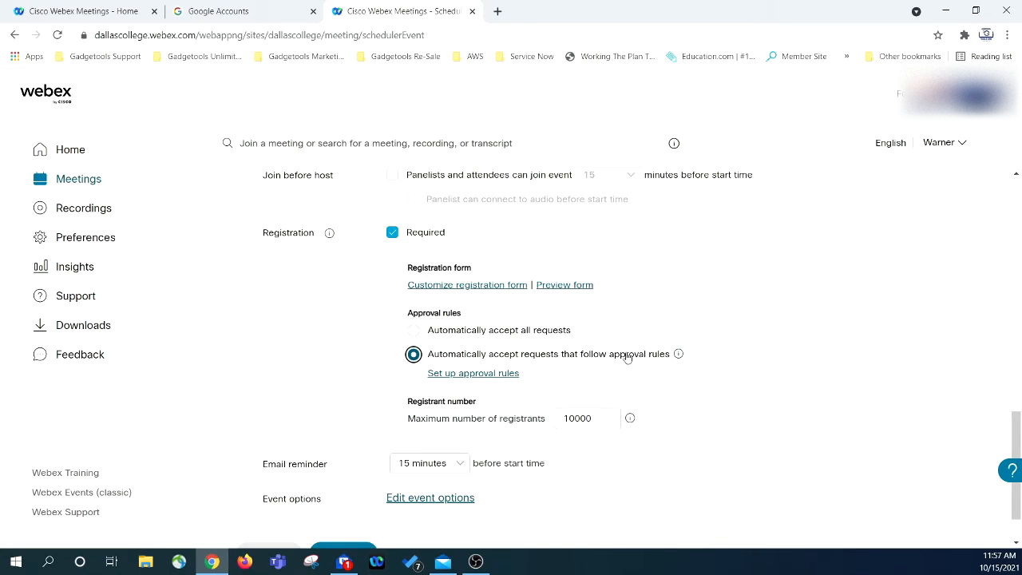
{"action": "mouse_move", "coordinate": [676, 356]}
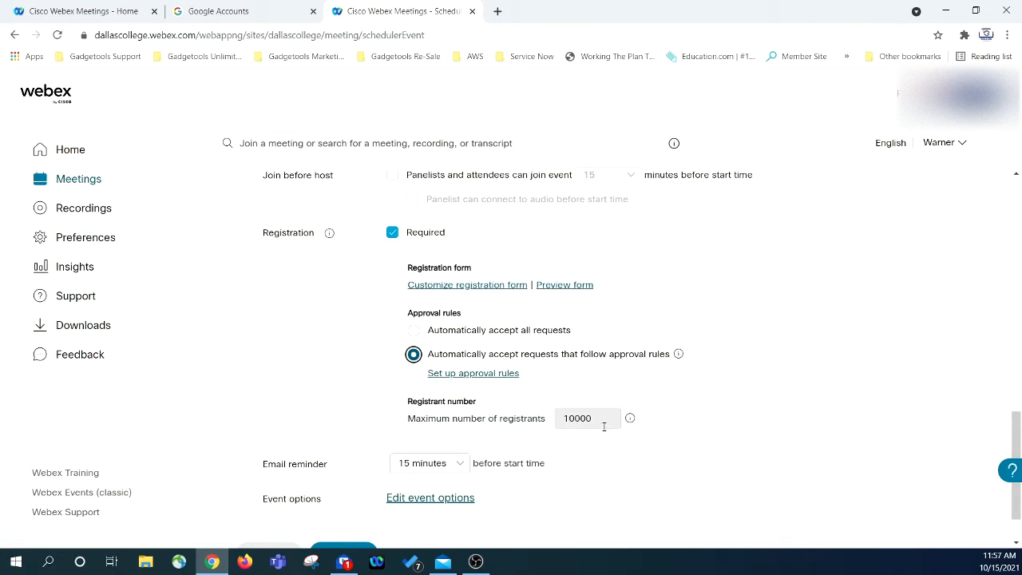
{"action": "mouse_move", "coordinate": [631, 420]}
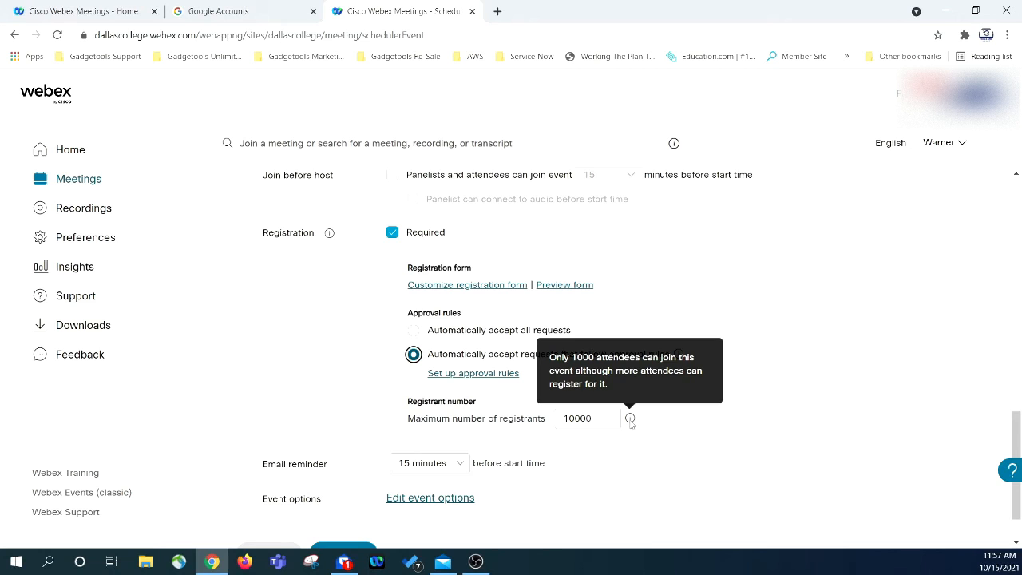
- Switch back to auto-accepting all registration requests and keep the e-mail reminder at 15 minutes
{"action": "left_click", "coordinate": [440, 376]}
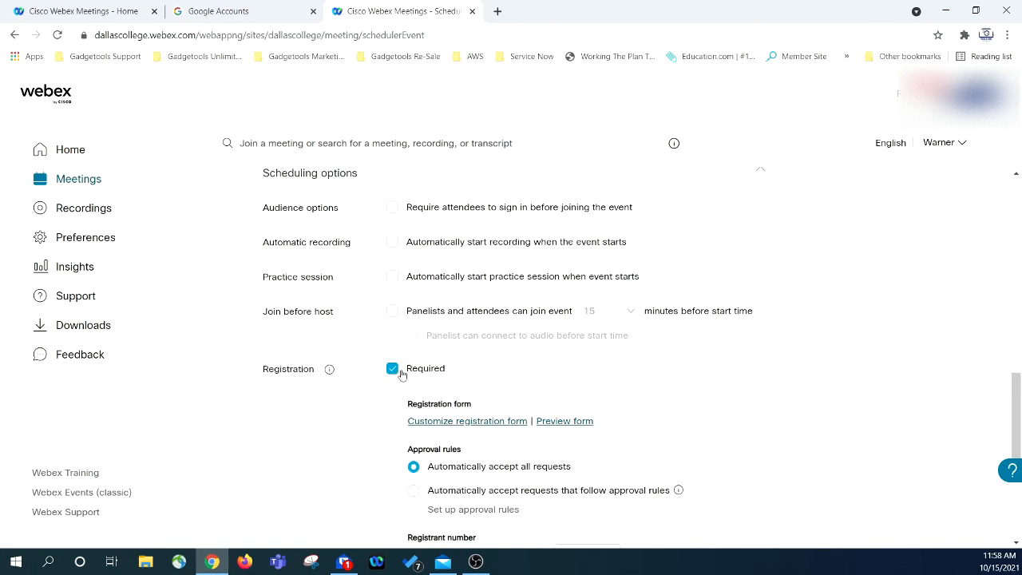
{"action": "scroll", "coordinate": [324, 360], "scroll_direction": "down", "scroll_amount": 3}
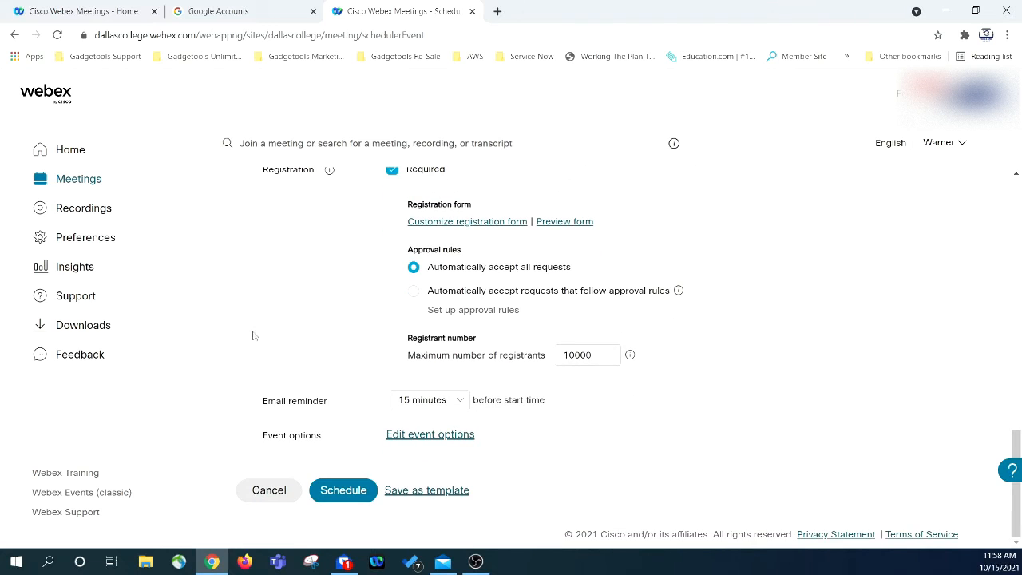
{"action": "left_click", "coordinate": [461, 404]}
{"action": "scroll", "coordinate": [428, 342], "scroll_direction": "down", "scroll_amount": 1}
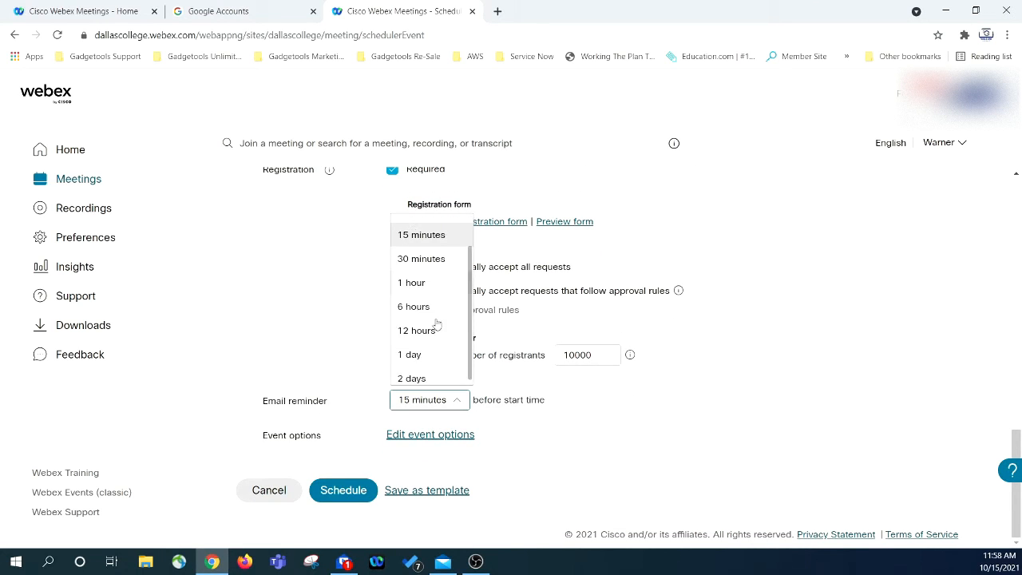
{"action": "scroll", "coordinate": [432, 324], "scroll_direction": "up", "scroll_amount": 1}
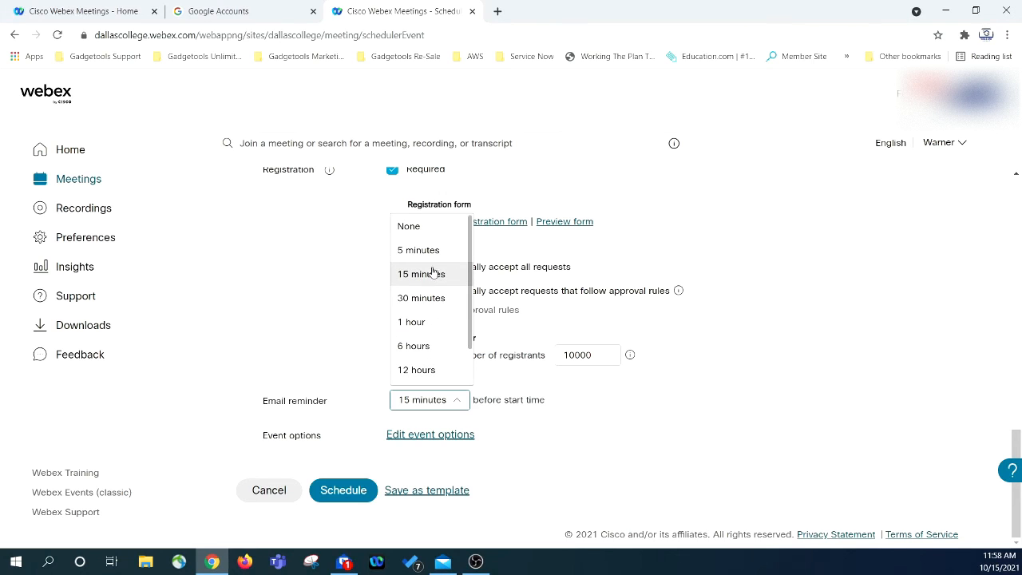
{"action": "left_click", "coordinate": [273, 322]}
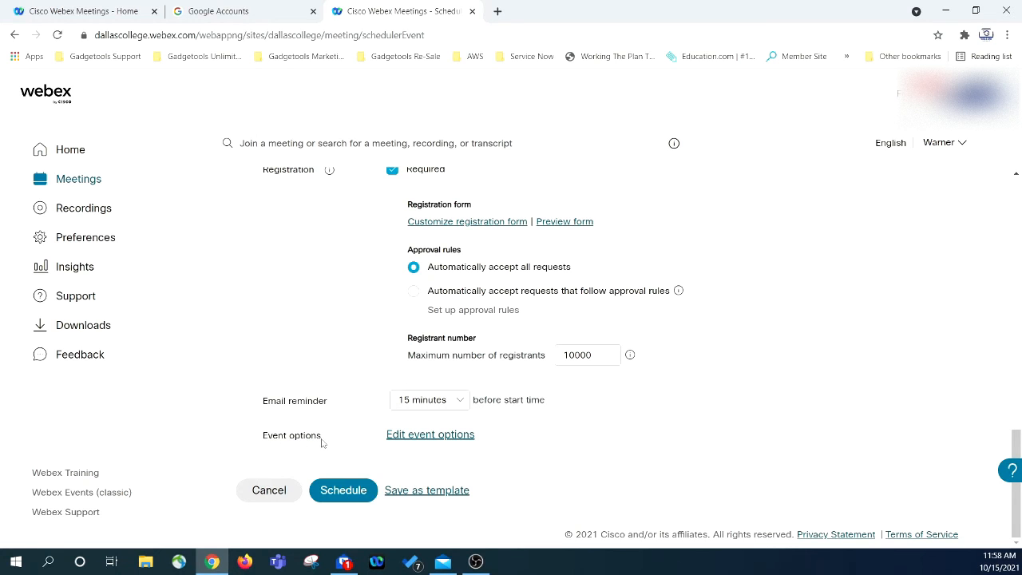
- In the event options, keep chat and notes on, with all participants allowed to take notes
{"action": "left_click", "coordinate": [442, 435]}
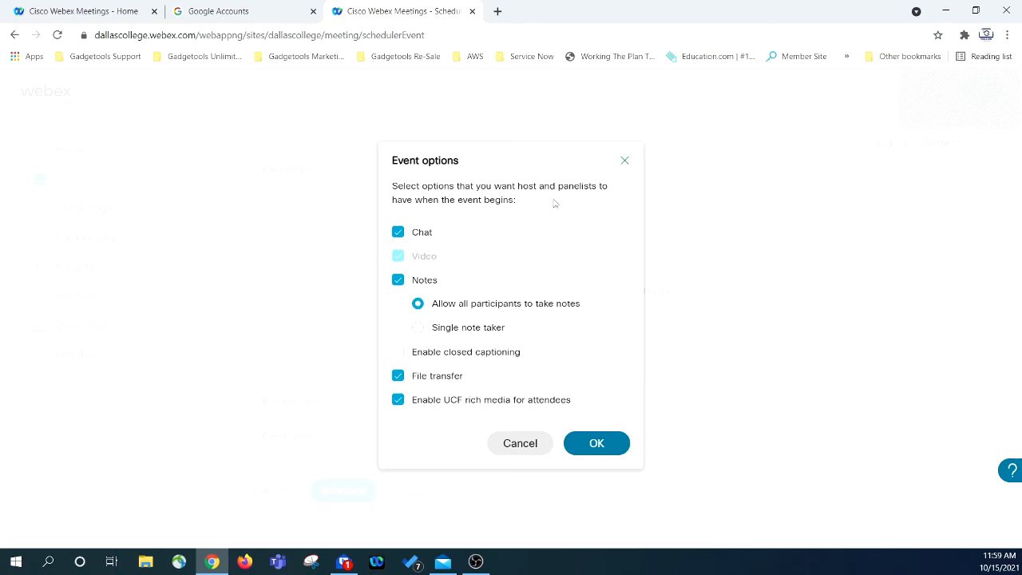
{"action": "left_click", "coordinate": [399, 232]}
{"action": "left_click", "coordinate": [399, 233]}
{"action": "left_click", "coordinate": [397, 280]}
{"action": "left_click", "coordinate": [397, 280]}
{"action": "left_click", "coordinate": [416, 329]}
{"action": "left_click", "coordinate": [417, 305]}
- Enable closed captioning and file transfer, keep UCF rich media on, and confirm the options
{"action": "left_click", "coordinate": [398, 352]}
{"action": "left_click", "coordinate": [398, 378]}
{"action": "left_click", "coordinate": [398, 400]}
{"action": "left_click", "coordinate": [398, 400]}
{"action": "left_click", "coordinate": [597, 443]}
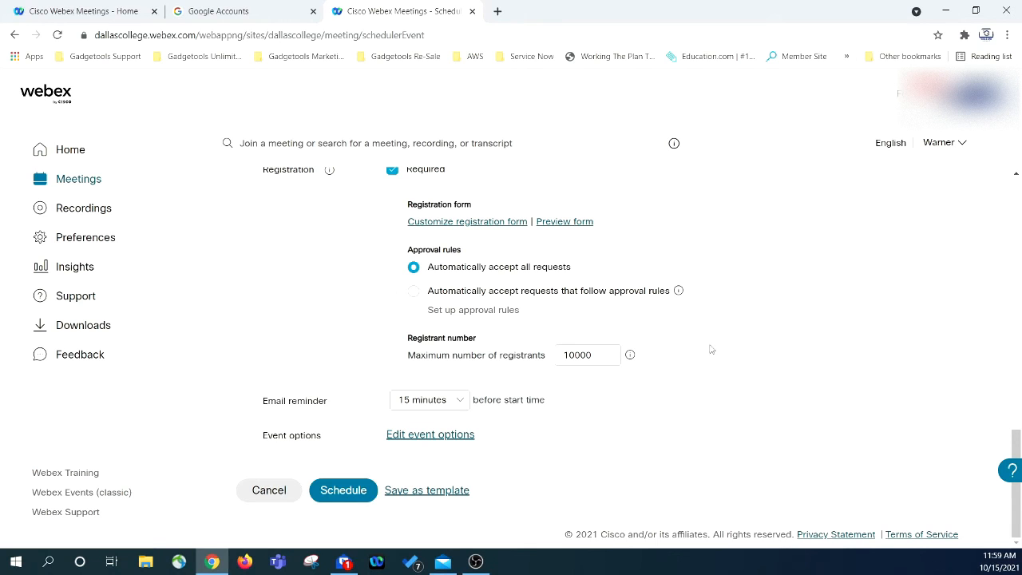
- Save the current event settings as the template 'my new event template'
{"action": "left_click", "coordinate": [456, 490]}
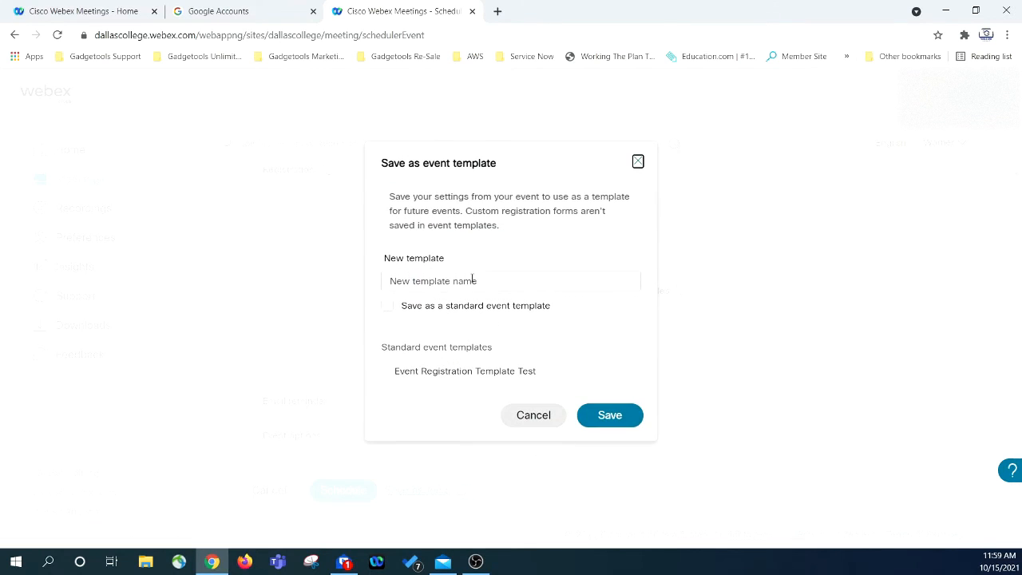
{"action": "type", "text": "my new event template"}
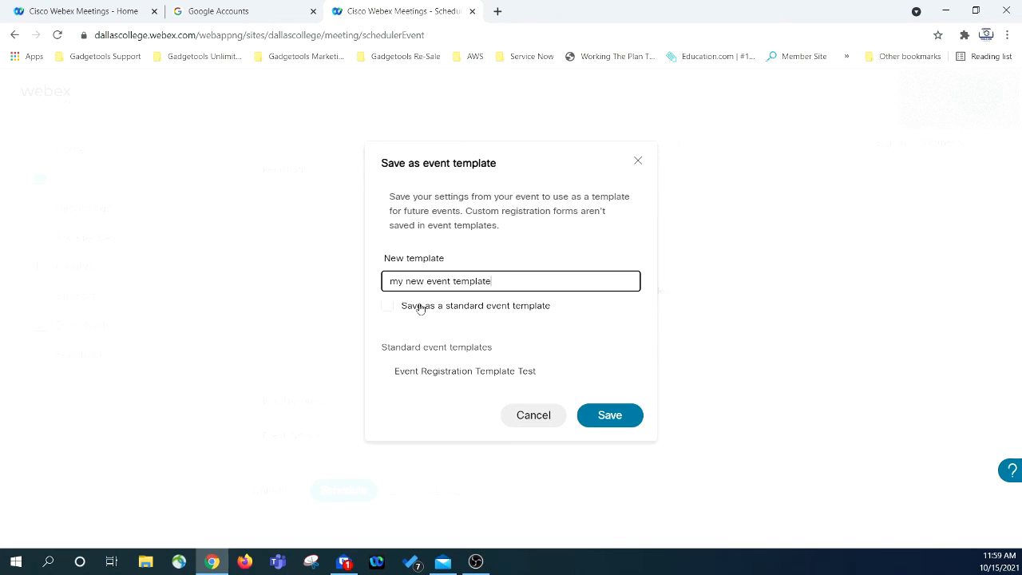
{"action": "key", "text": "Tab"}
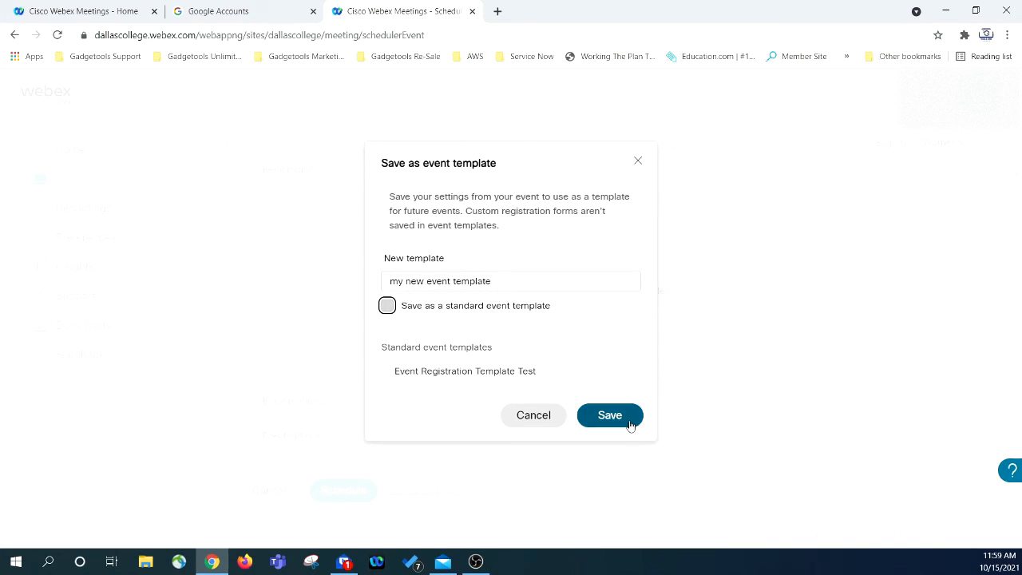
{"action": "left_click", "coordinate": [540, 416]}
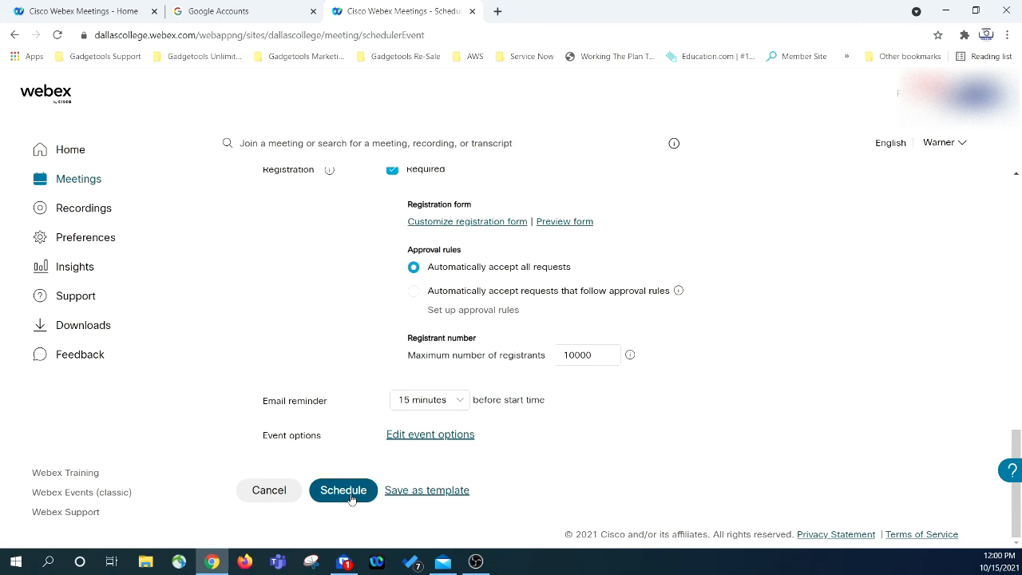
- Review the scheduler form and schedule 'Test Event w/registration'
{"action": "scroll", "coordinate": [318, 380], "scroll_direction": "up", "scroll_amount": 4}
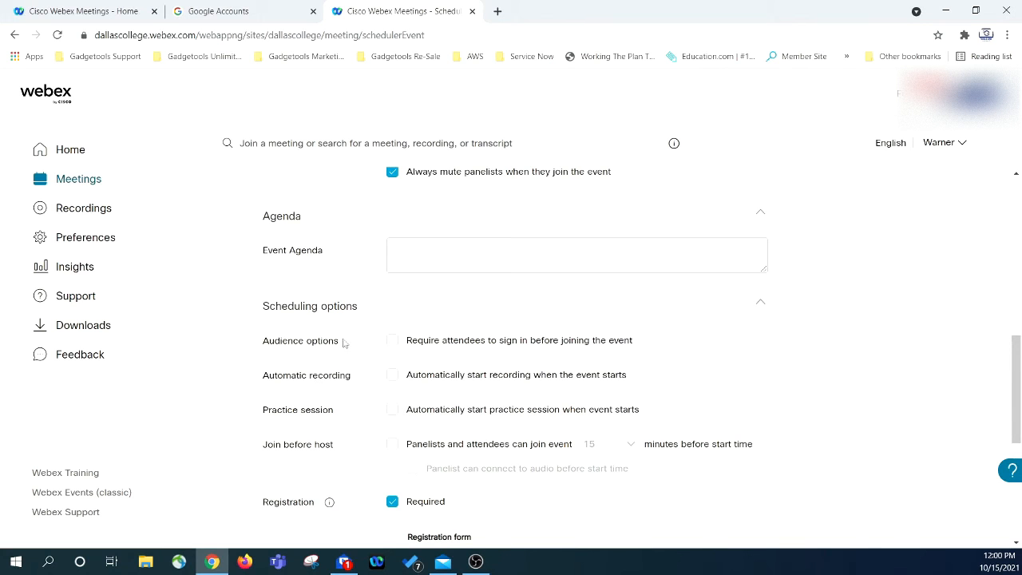
{"action": "scroll", "coordinate": [329, 349], "scroll_direction": "up", "scroll_amount": 2}
{"action": "scroll", "coordinate": [362, 344], "scroll_direction": "up", "scroll_amount": 4}
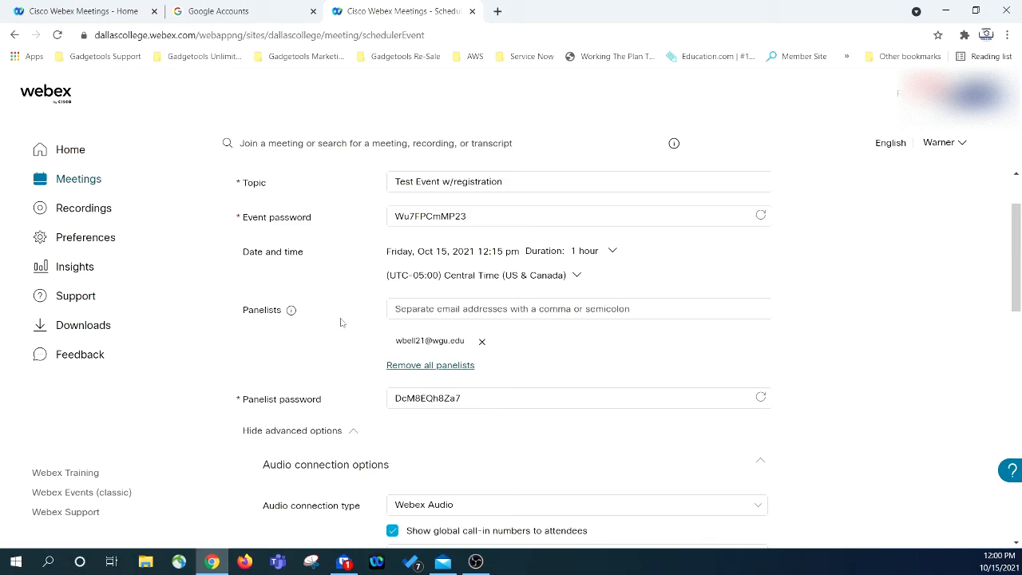
{"action": "scroll", "coordinate": [343, 327], "scroll_direction": "down", "scroll_amount": 7}
{"action": "scroll", "coordinate": [344, 341], "scroll_direction": "down", "scroll_amount": 3}
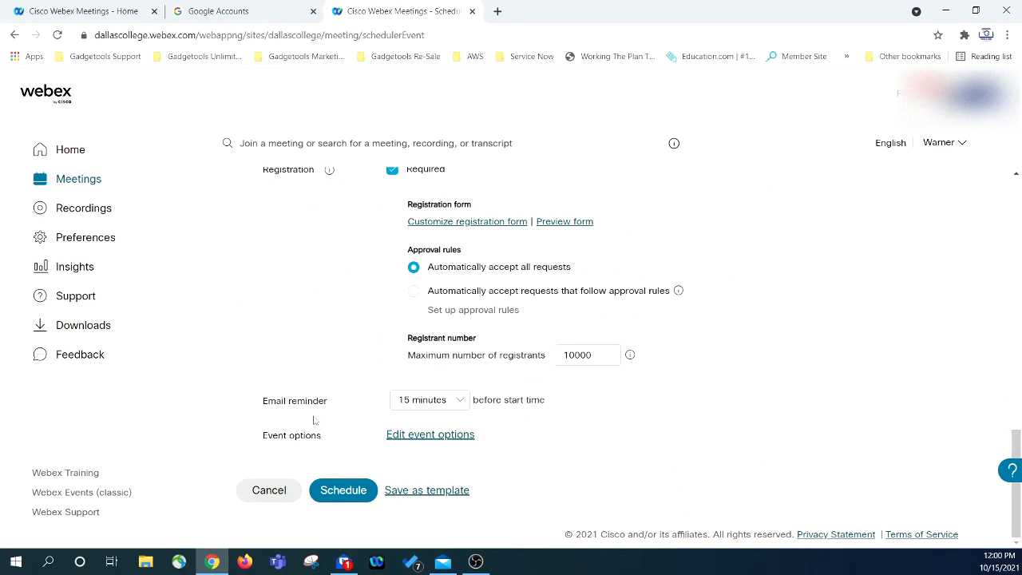
{"action": "left_click", "coordinate": [343, 490]}
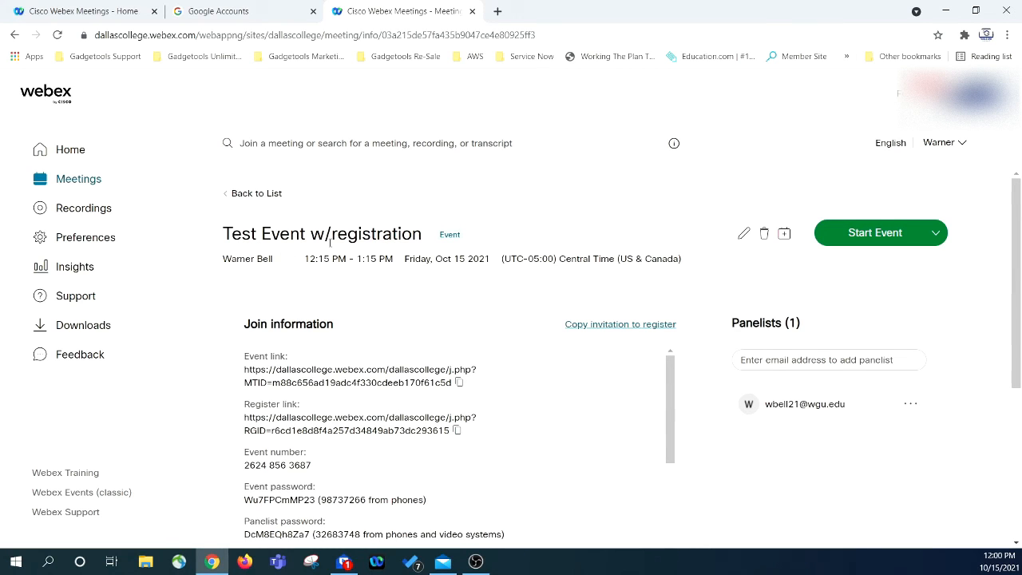
- Copy the event's join link to the clipboard
{"action": "scroll", "coordinate": [492, 279], "scroll_direction": "down", "scroll_amount": 2}
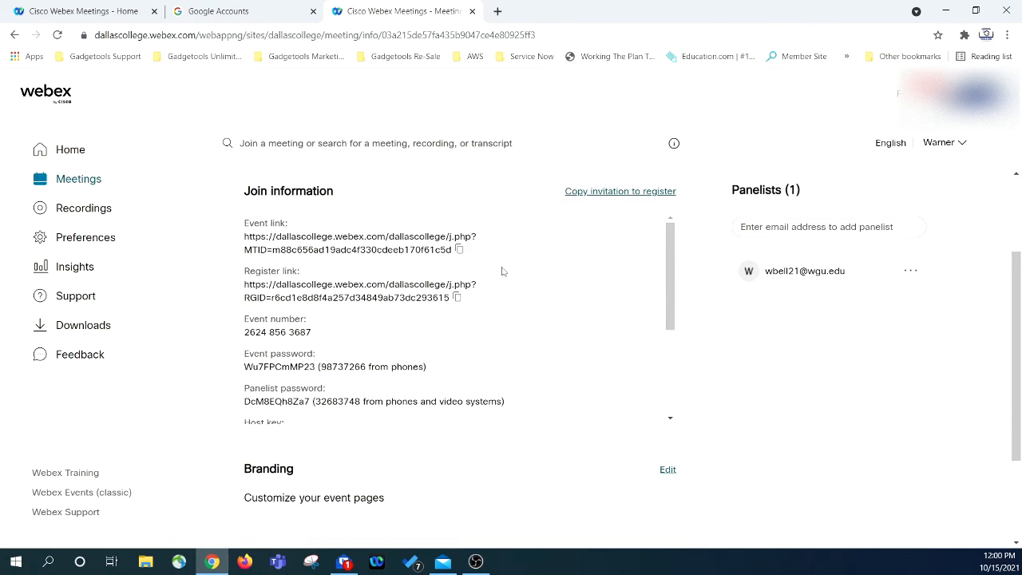
{"action": "triple_click", "coordinate": [249, 236]}
{"action": "left_click", "coordinate": [249, 236]}
{"action": "triple_click", "coordinate": [257, 246]}
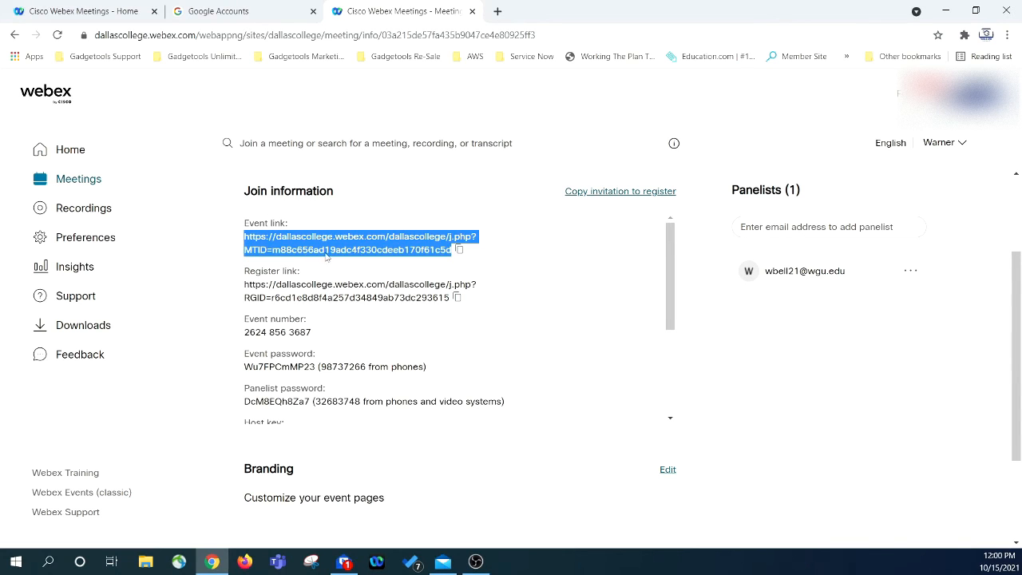
{"action": "left_click", "coordinate": [460, 251]}
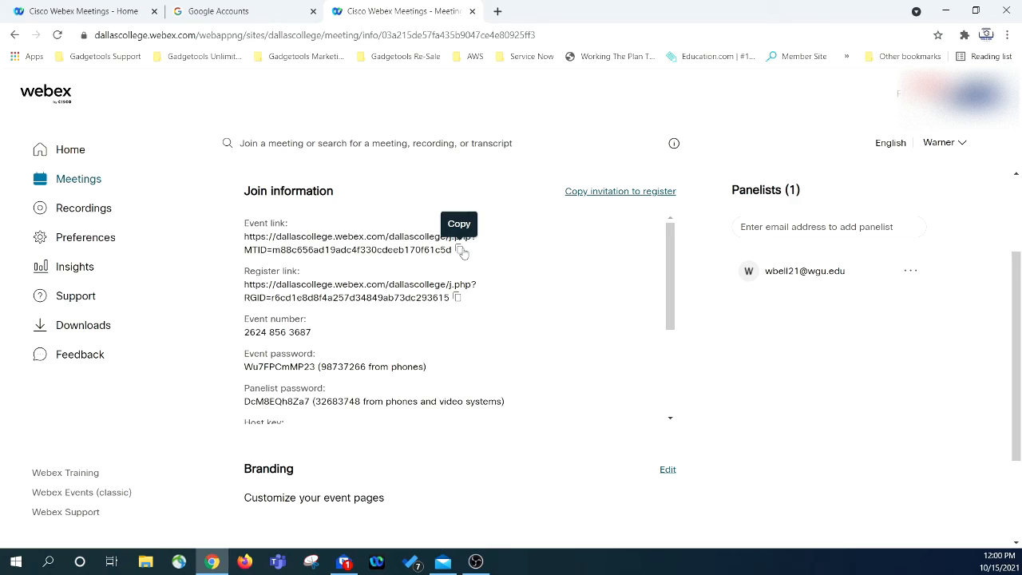
{"action": "left_click", "coordinate": [461, 251]}
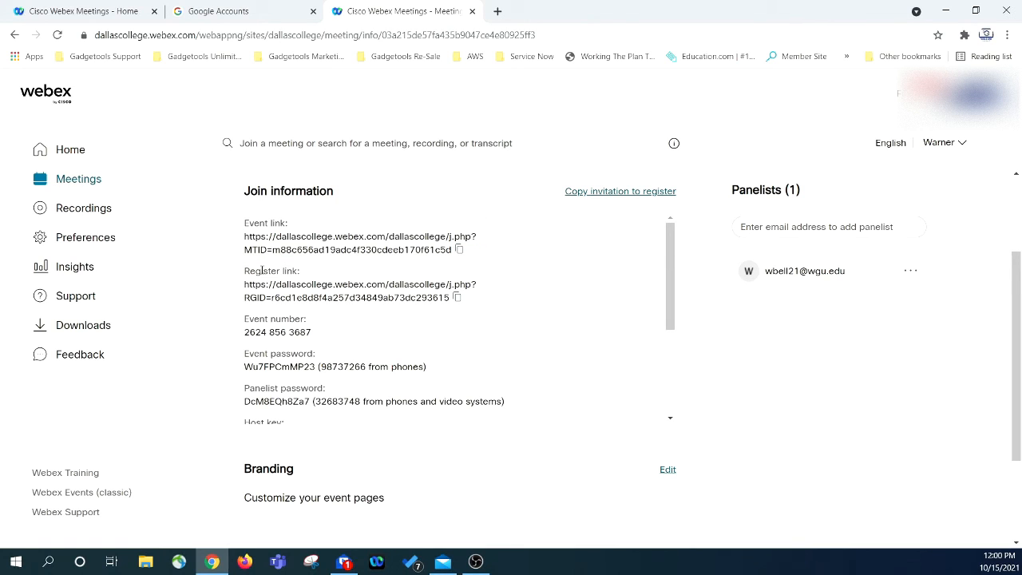
- Copy the event's registration link to the clipboard
{"action": "left_click_drag", "start_coordinate": [253, 272], "coordinate": [305, 286]}
{"action": "triple_click", "coordinate": [303, 287]}
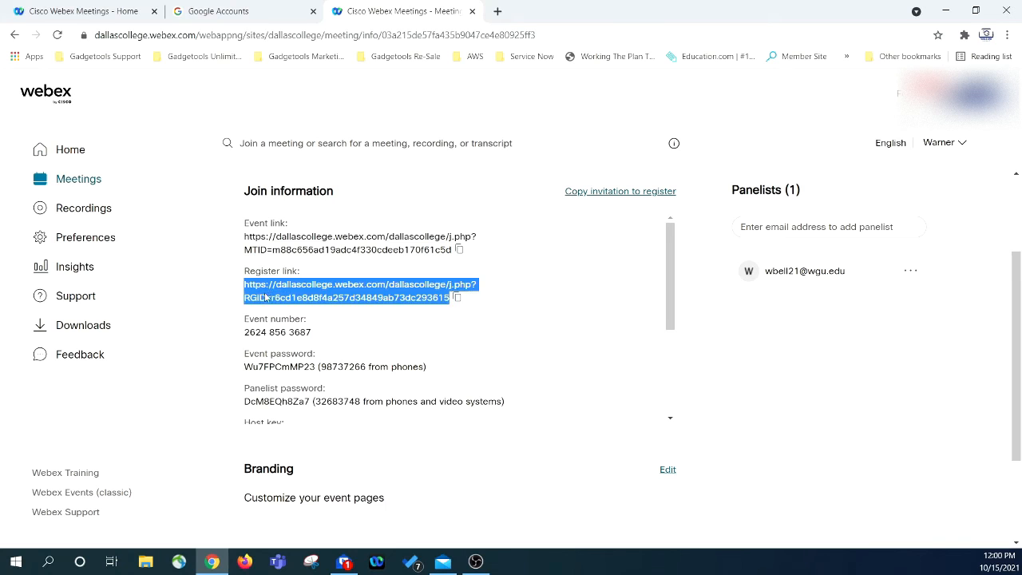
{"action": "left_click", "coordinate": [457, 297]}
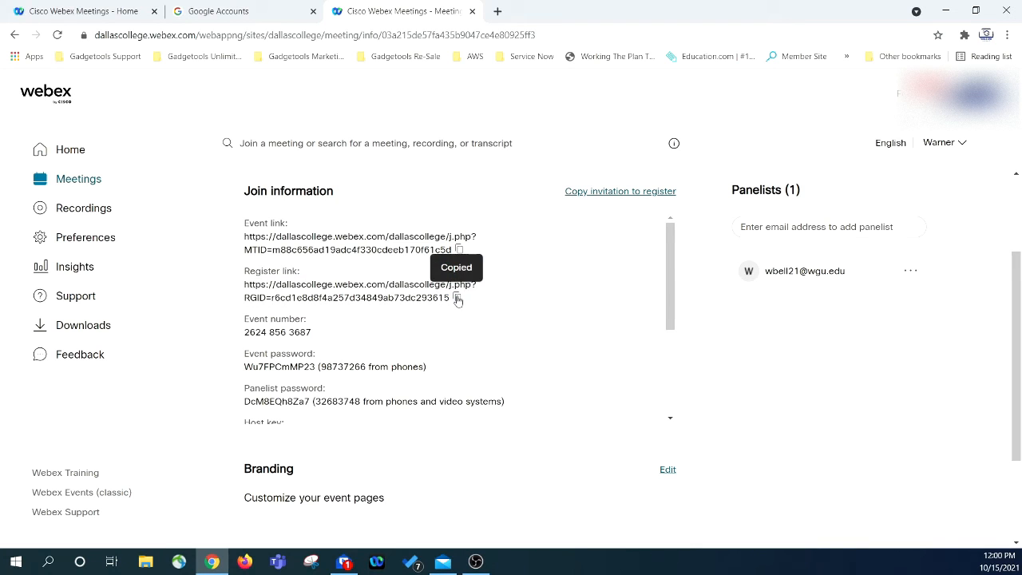
{"action": "left_click", "coordinate": [342, 295]}
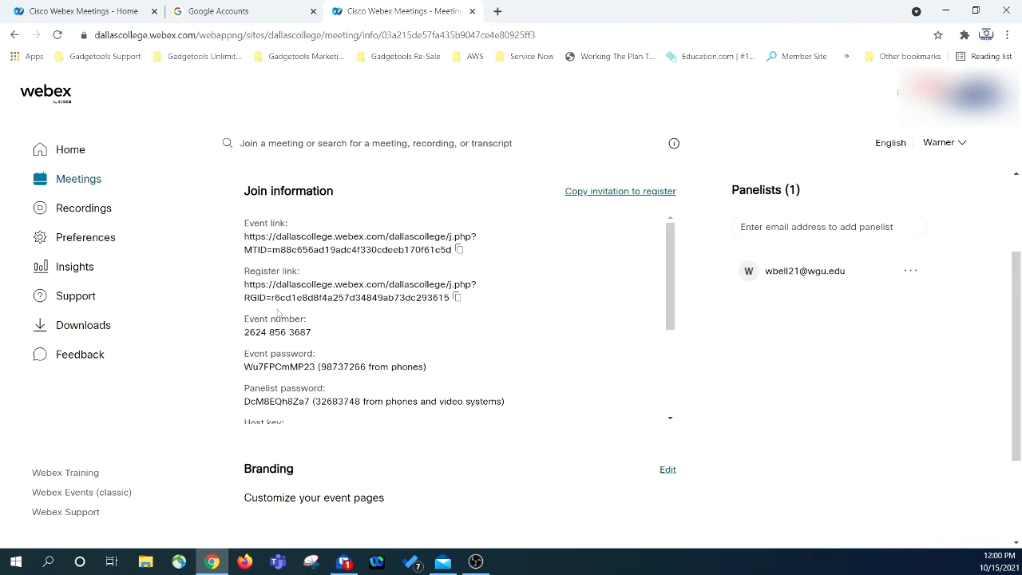
{"action": "triple_click", "coordinate": [252, 333]}
{"action": "left_click", "coordinate": [257, 364]}
- Copy the invitation to register and check the empty registration counts
{"action": "scroll", "coordinate": [278, 395], "scroll_direction": "down", "scroll_amount": 1}
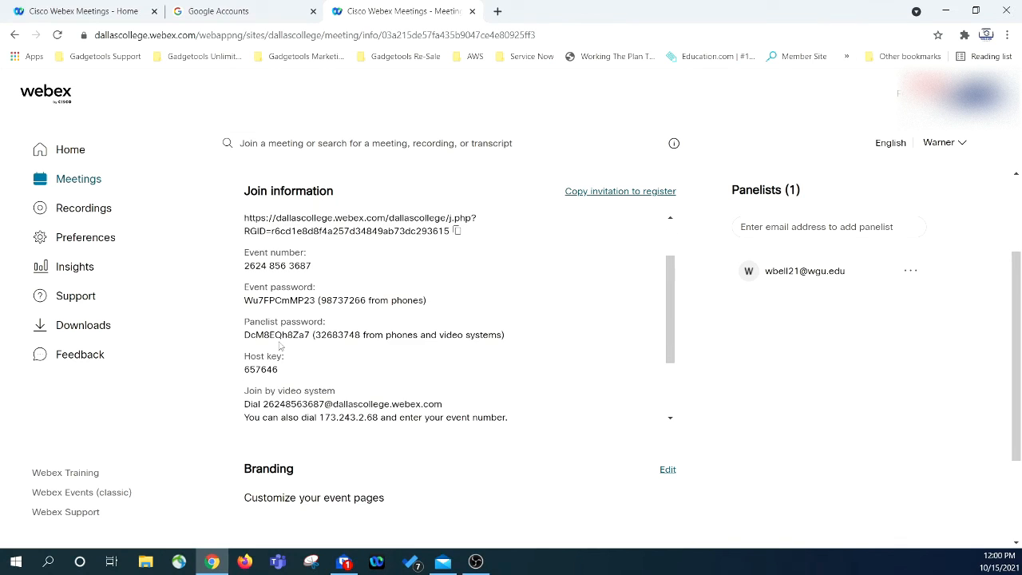
{"action": "scroll", "coordinate": [281, 335], "scroll_direction": "down", "scroll_amount": 2}
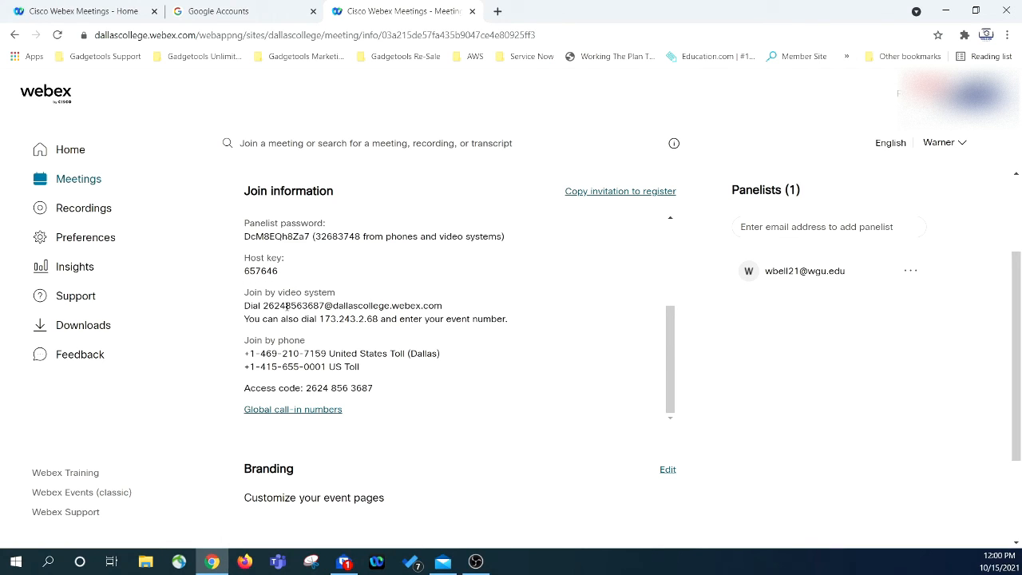
{"action": "scroll", "coordinate": [249, 309], "scroll_direction": "down", "scroll_amount": 1}
{"action": "scroll", "coordinate": [297, 311], "scroll_direction": "up", "scroll_amount": 5}
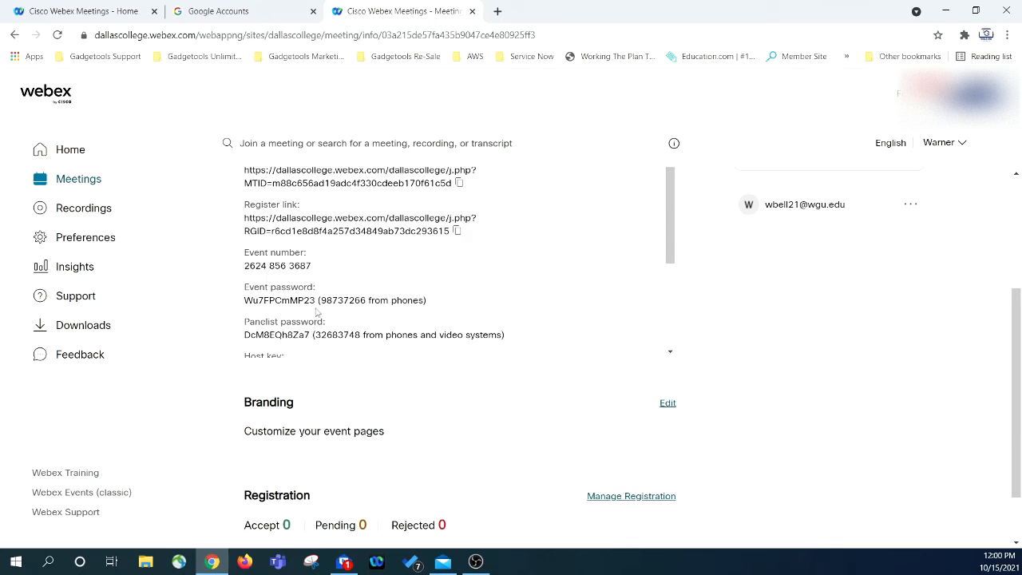
{"action": "left_click", "coordinate": [614, 324]}
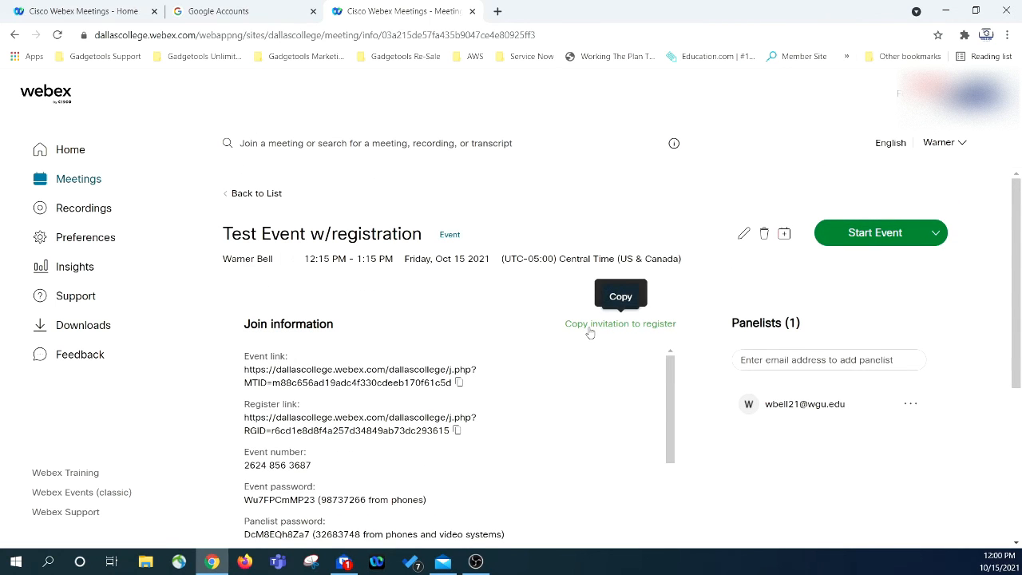
{"action": "left_click_drag", "start_coordinate": [245, 354], "coordinate": [260, 358]}
{"action": "left_click", "coordinate": [272, 372]}
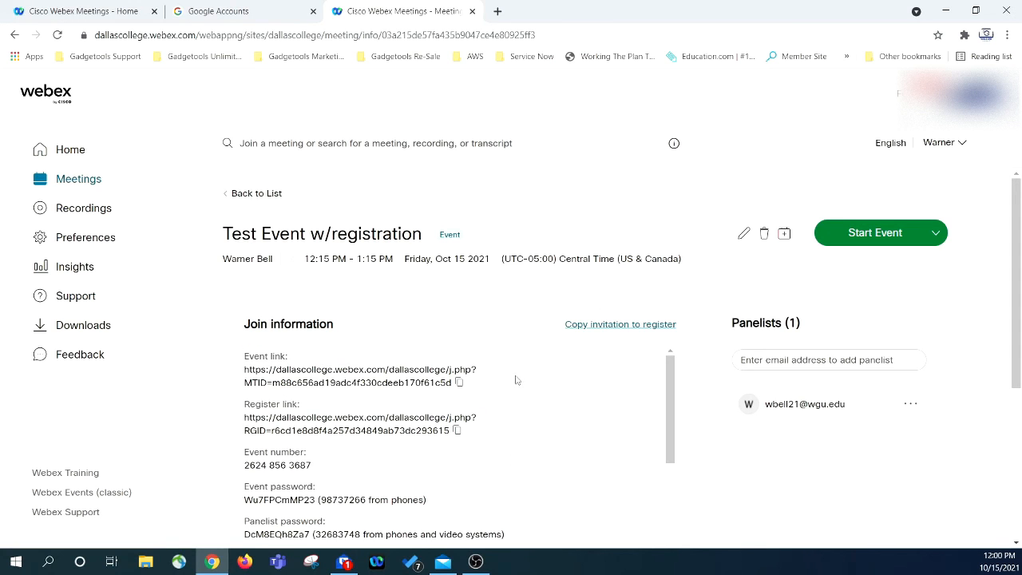
{"action": "scroll", "coordinate": [300, 481], "scroll_direction": "down", "scroll_amount": 5}
{"action": "scroll", "coordinate": [280, 405], "scroll_direction": "up", "scroll_amount": 3}
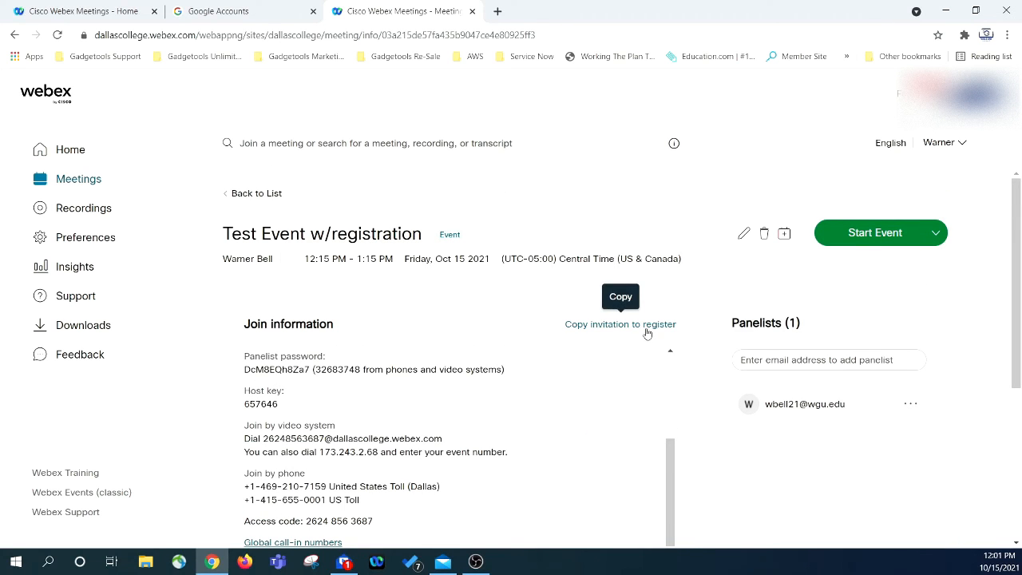
{"action": "scroll", "coordinate": [645, 333], "scroll_direction": "down", "scroll_amount": 2}
{"action": "scroll", "coordinate": [273, 403], "scroll_direction": "down", "scroll_amount": 2}
{"action": "scroll", "coordinate": [274, 392], "scroll_direction": "up", "scroll_amount": 4}
{"action": "scroll", "coordinate": [616, 348], "scroll_direction": "down", "scroll_amount": 2}
{"action": "scroll", "coordinate": [450, 338], "scroll_direction": "down", "scroll_amount": 2}
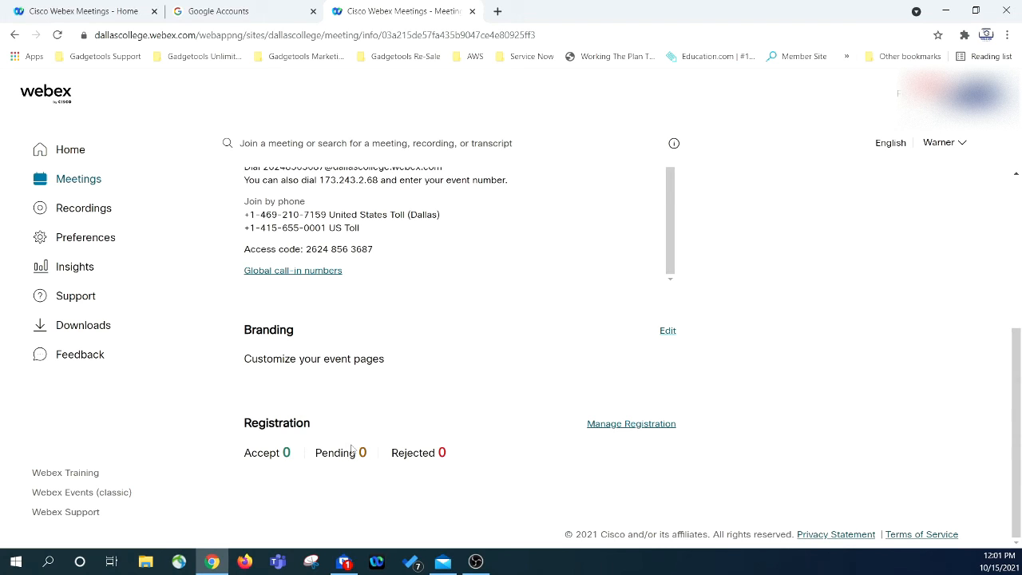
{"action": "left_click", "coordinate": [606, 424]}
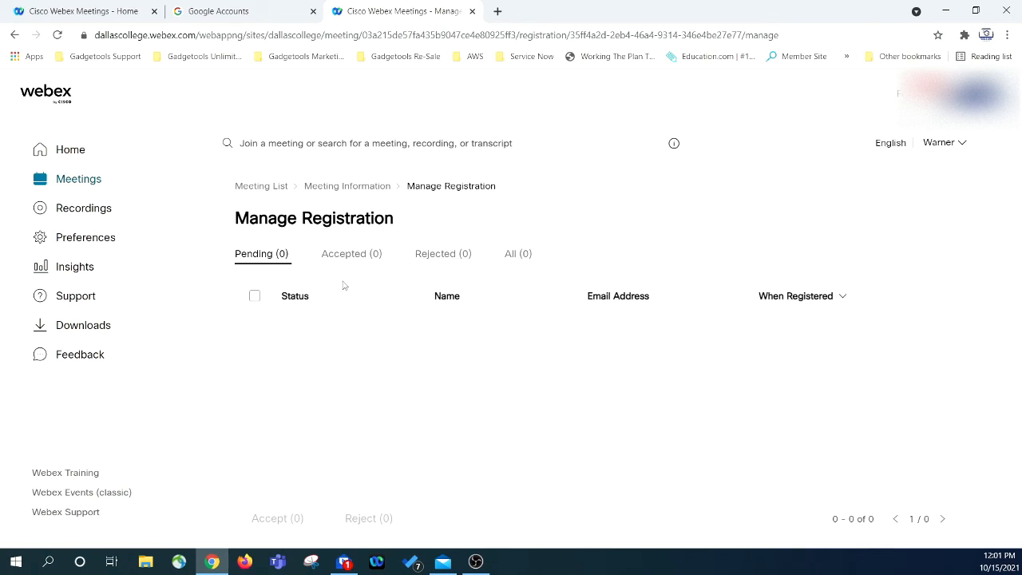
{"action": "left_click", "coordinate": [14, 35]}
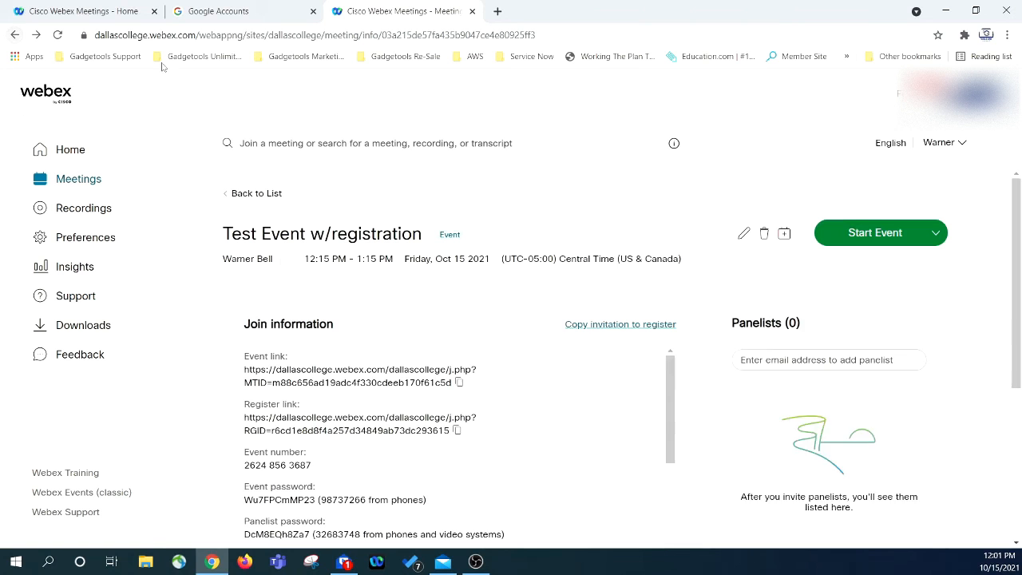
{"action": "scroll", "coordinate": [584, 373], "scroll_direction": "down", "scroll_amount": 3}
{"action": "scroll", "coordinate": [585, 373], "scroll_direction": "down", "scroll_amount": 3}
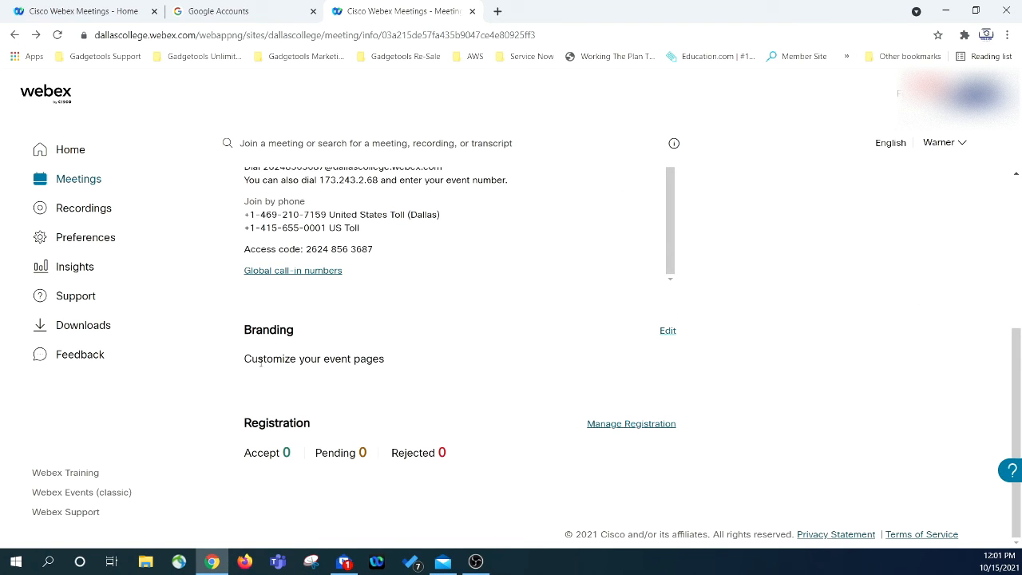
- Set the registration page branding to the Dark theme and save it
{"action": "left_click", "coordinate": [669, 332]}
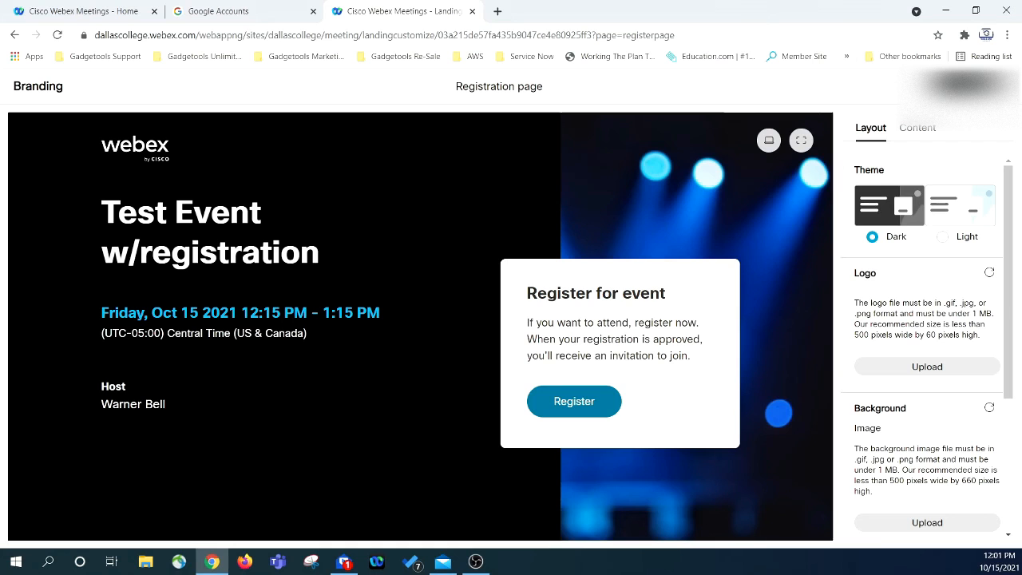
{"action": "left_click", "coordinate": [960, 208]}
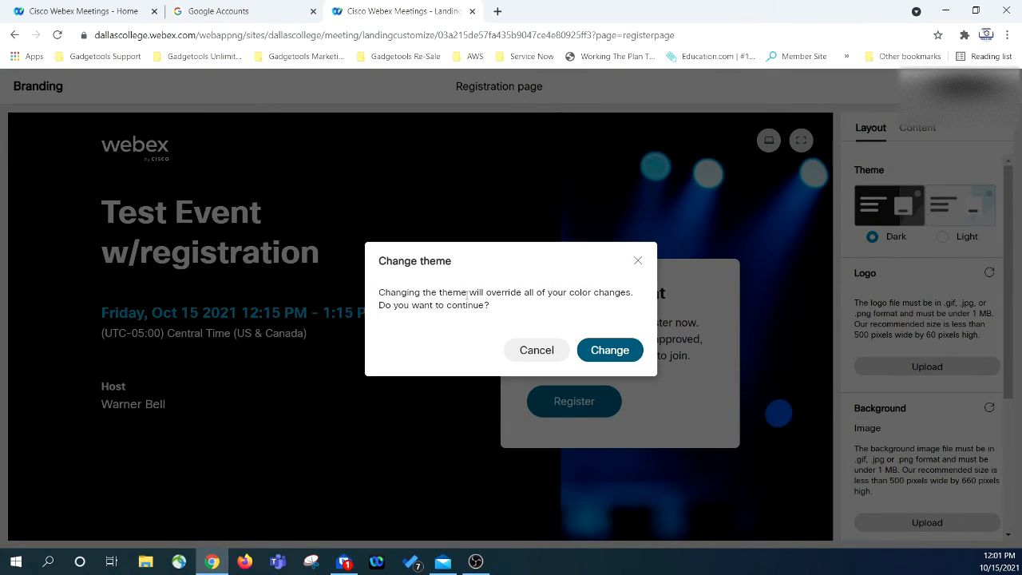
{"action": "left_click", "coordinate": [606, 349]}
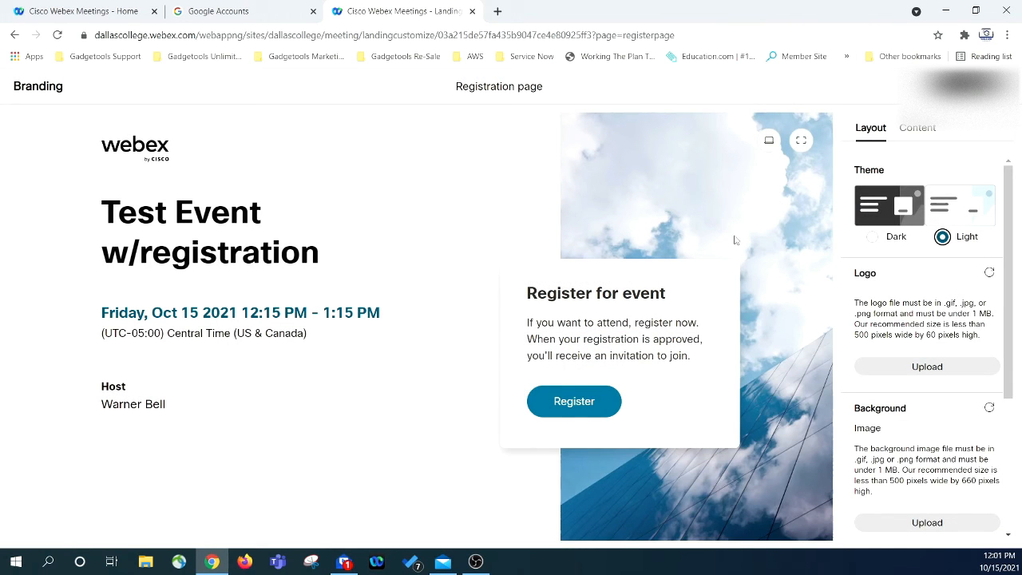
{"action": "left_click", "coordinate": [870, 238]}
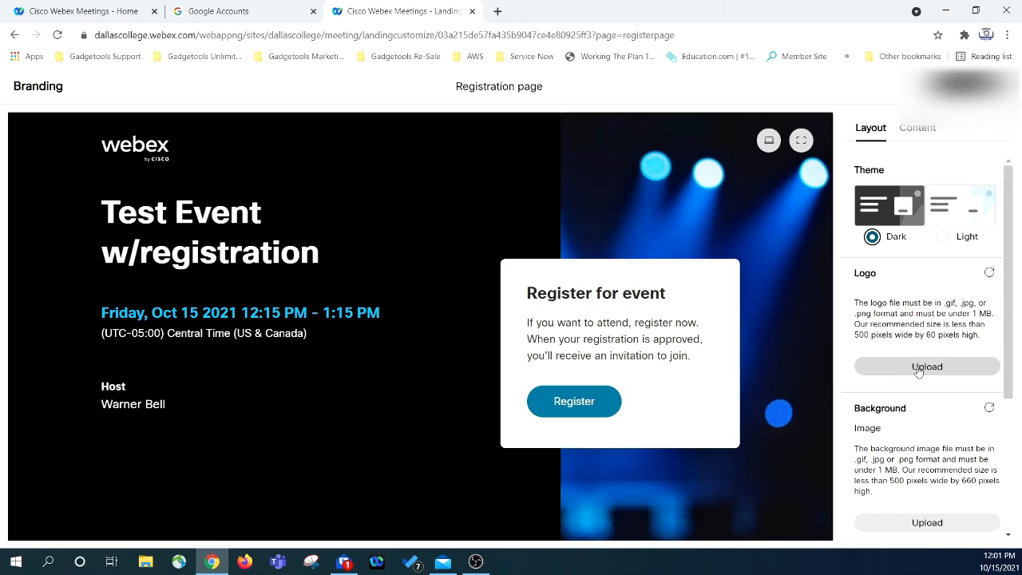
{"action": "scroll", "coordinate": [934, 351], "scroll_direction": "down", "scroll_amount": 2}
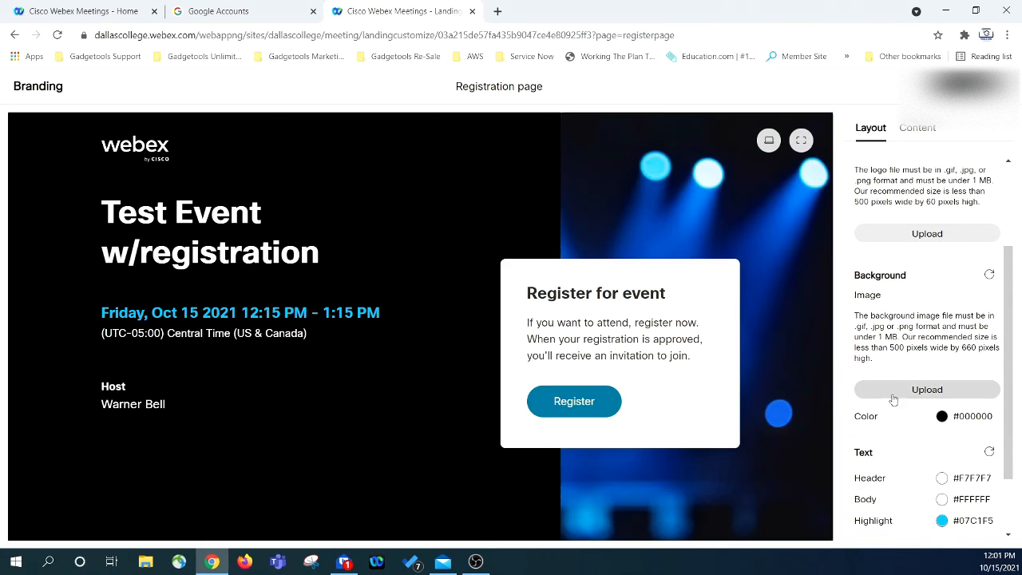
{"action": "scroll", "coordinate": [907, 396], "scroll_direction": "down", "scroll_amount": 1}
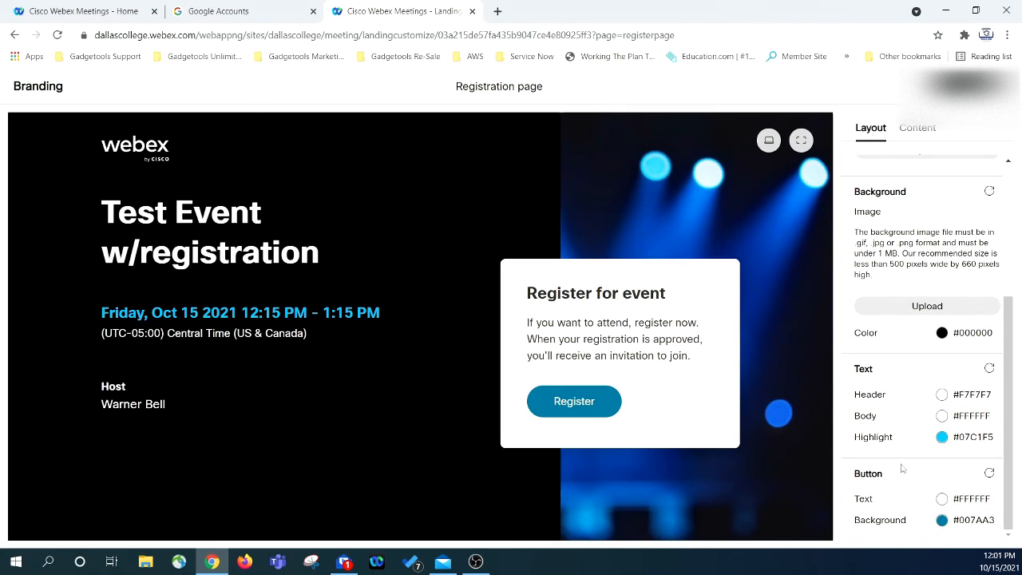
{"action": "scroll", "coordinate": [914, 495], "scroll_direction": "up", "scroll_amount": 3}
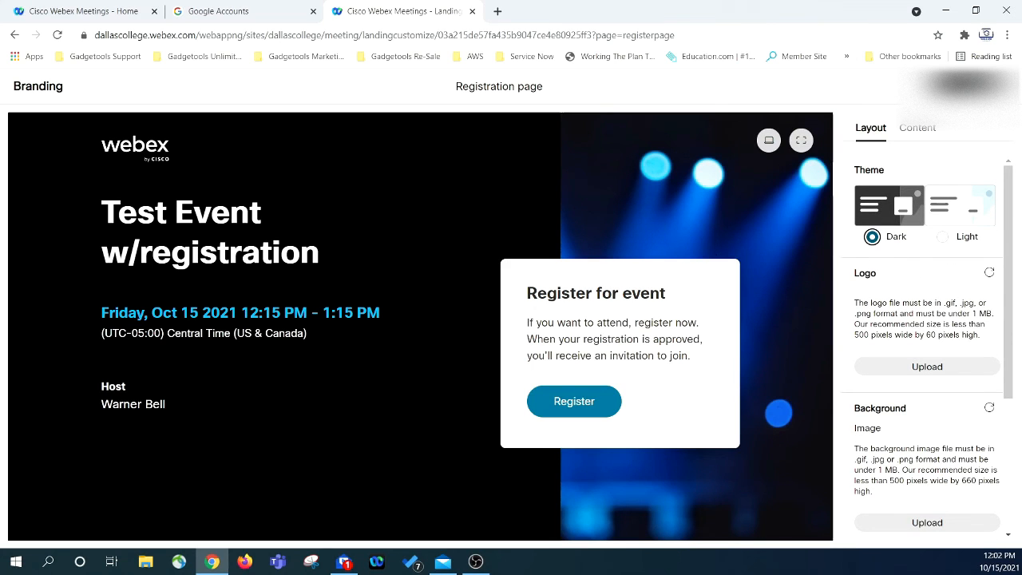
{"action": "left_click", "coordinate": [962, 85]}
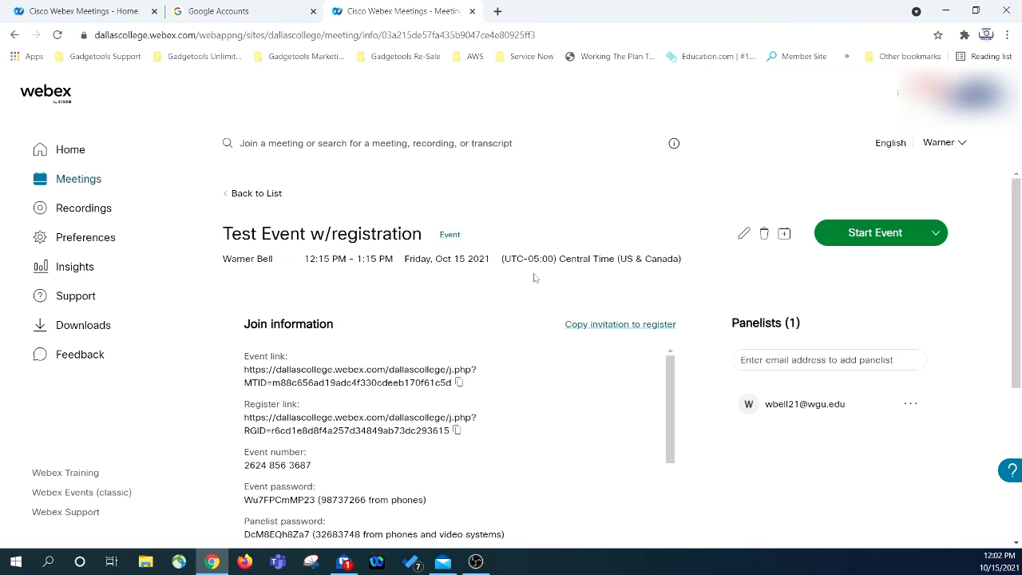
- Reopen the event for editing, expand the advanced options, and save it
{"action": "scroll", "coordinate": [535, 274], "scroll_direction": "down", "scroll_amount": 8}
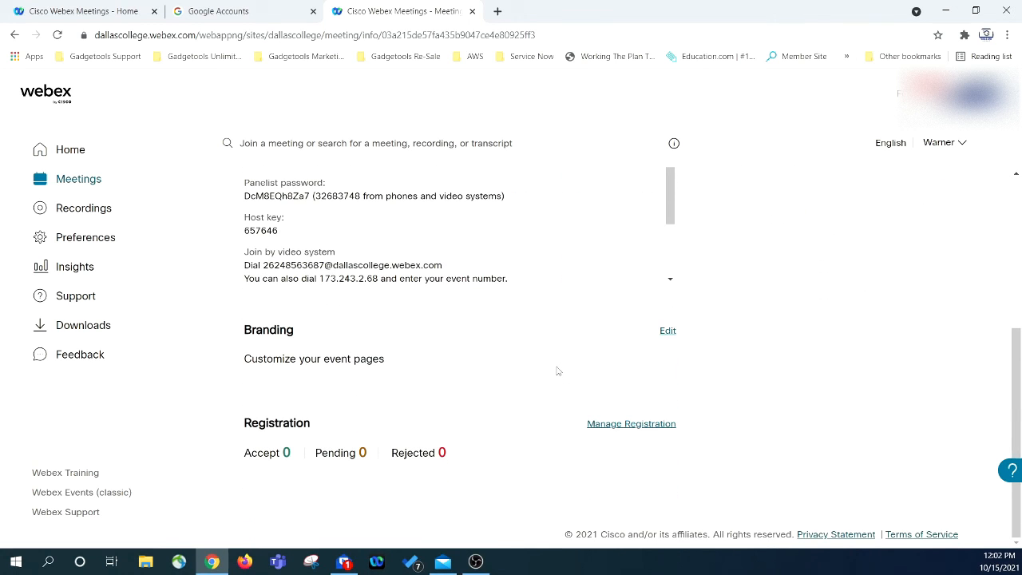
{"action": "scroll", "coordinate": [556, 370], "scroll_direction": "up", "scroll_amount": 10}
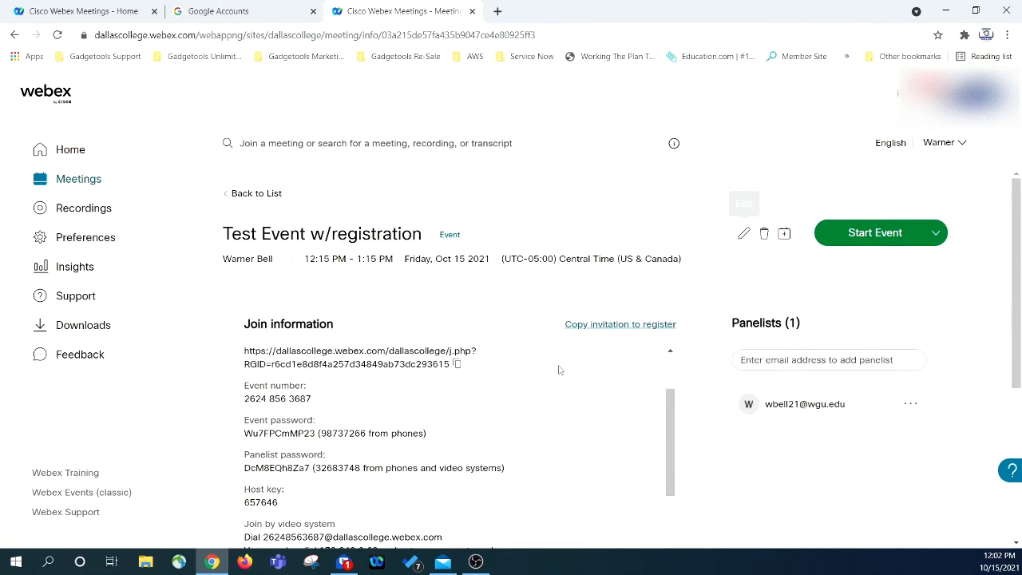
{"action": "left_click", "coordinate": [743, 232]}
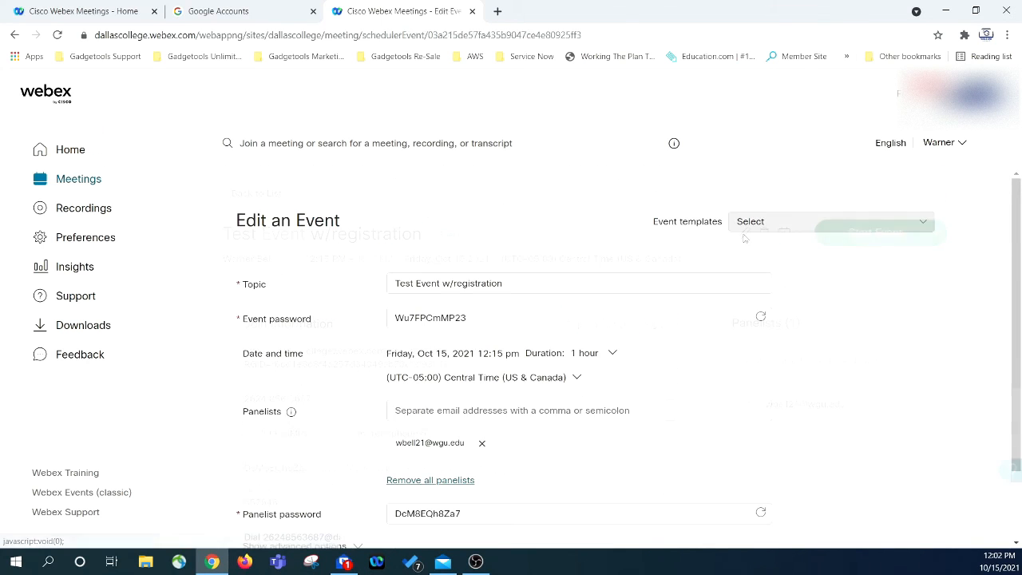
{"action": "scroll", "coordinate": [467, 238], "scroll_direction": "down", "scroll_amount": 2}
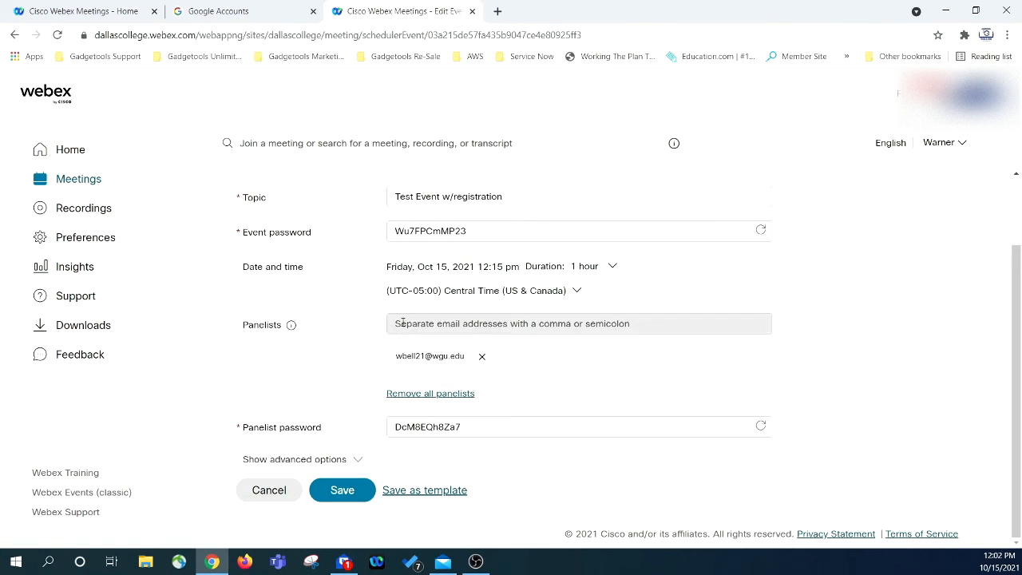
{"action": "left_click", "coordinate": [328, 459]}
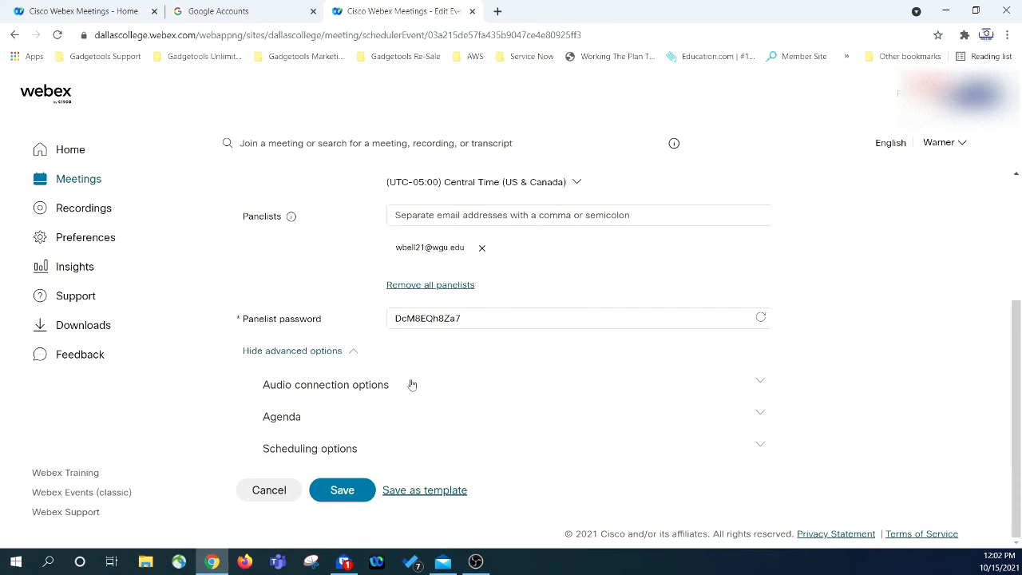
{"action": "left_click", "coordinate": [342, 493]}
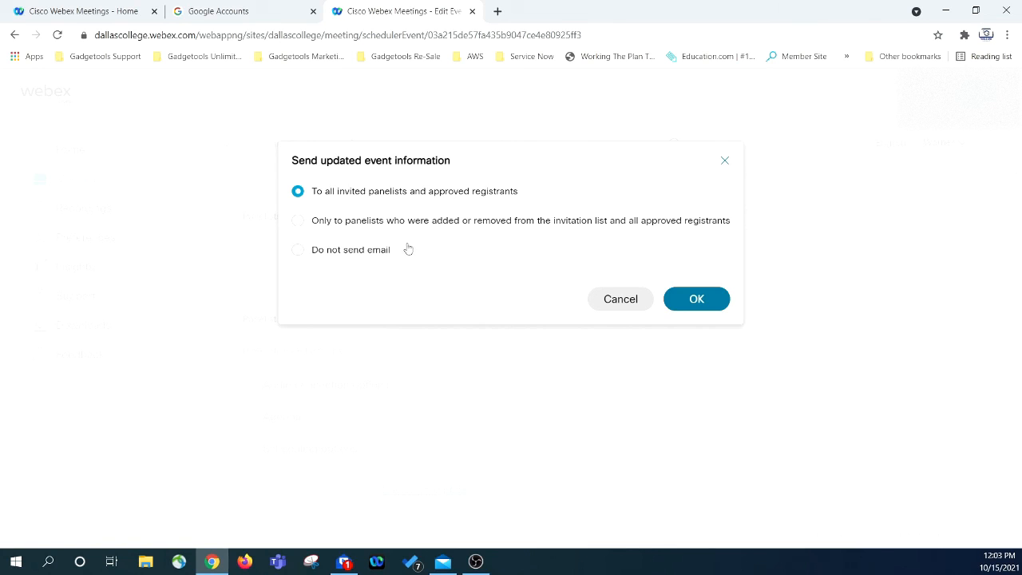
- Choose 'Do not send email' for update notifications and confirm the save
{"action": "left_click", "coordinate": [297, 251]}
{"action": "left_click", "coordinate": [297, 221]}
{"action": "left_click", "coordinate": [298, 193]}
{"action": "left_click", "coordinate": [298, 250]}
{"action": "left_click", "coordinate": [697, 300]}
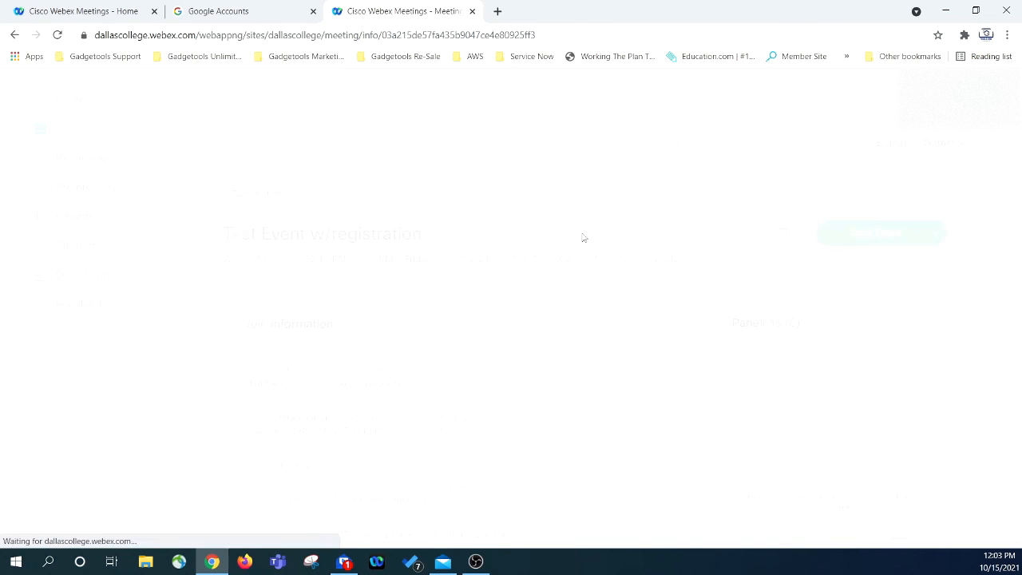
- Go to Home and scroll down to Test Event w/registration in Upcoming meetings
{"action": "scroll", "coordinate": [696, 210], "scroll_direction": "down", "scroll_amount": 4}
{"action": "scroll", "coordinate": [696, 210], "scroll_direction": "up", "scroll_amount": 4}
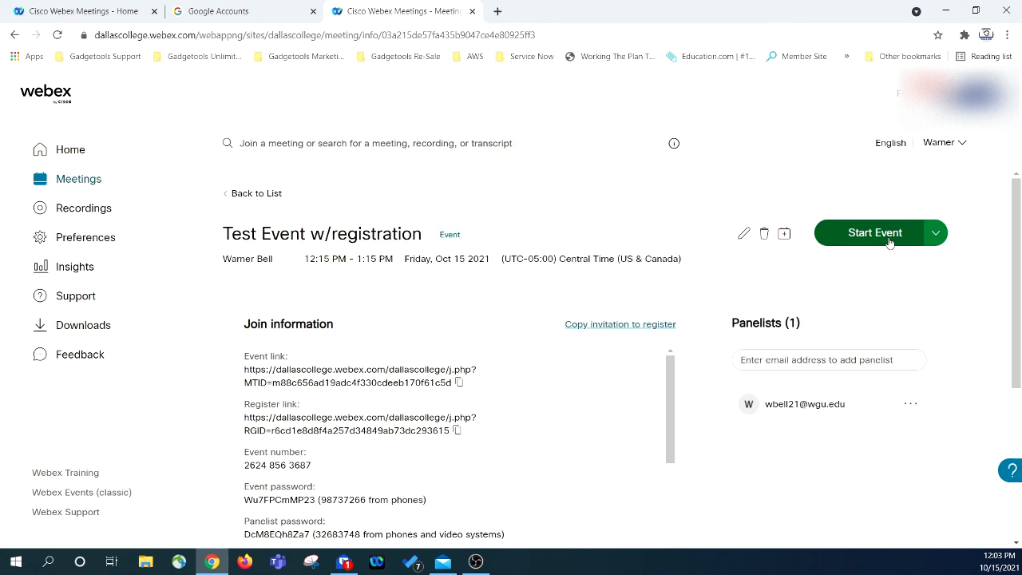
{"action": "left_click", "coordinate": [71, 152]}
{"action": "scroll", "coordinate": [517, 298], "scroll_direction": "down", "scroll_amount": 2}
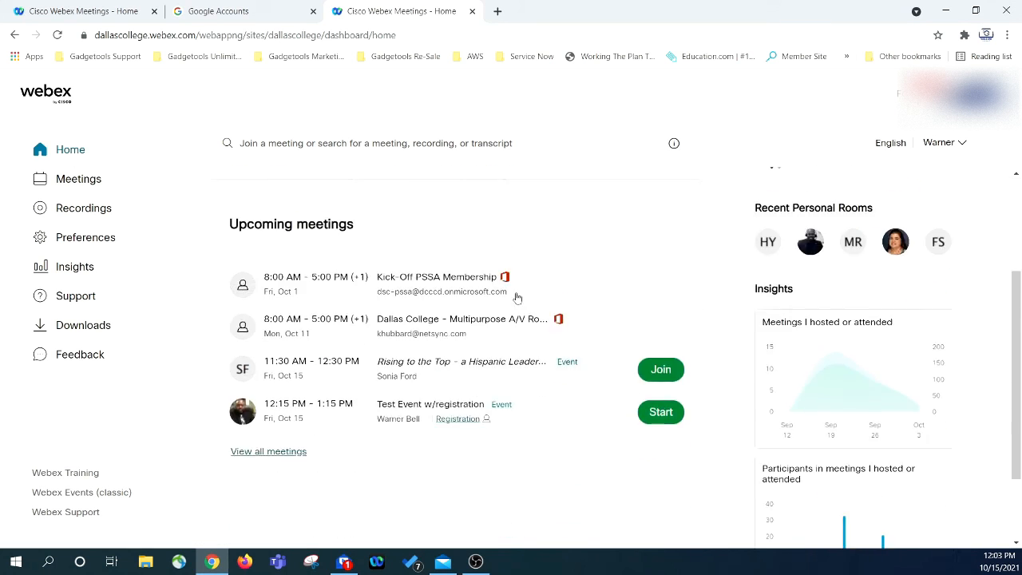
{"action": "scroll", "coordinate": [518, 298], "scroll_direction": "down", "scroll_amount": 1}
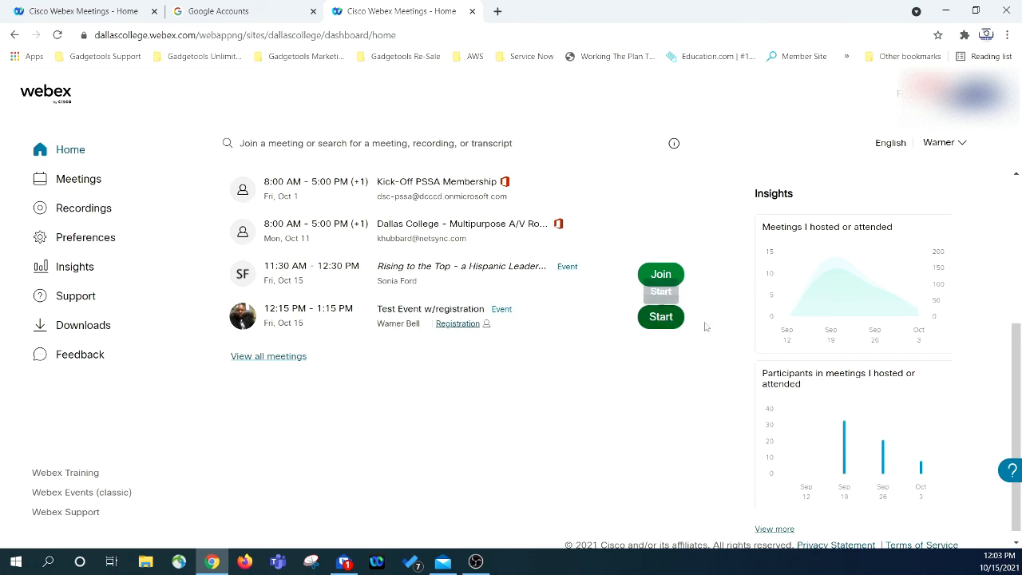
- Start Test Event w/registration as host, end it right away, and return to Home
{"action": "left_click", "coordinate": [661, 316]}
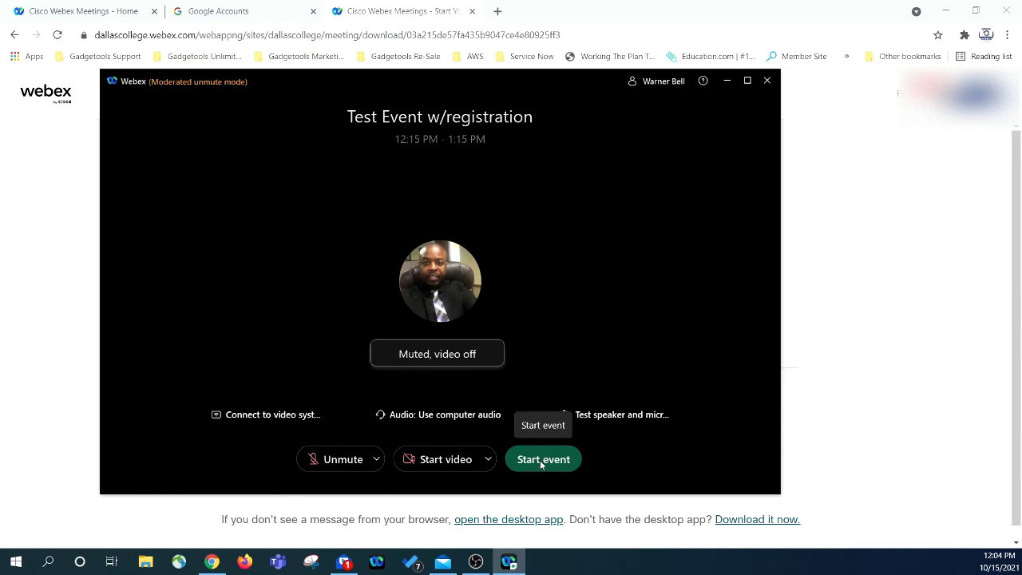
{"action": "left_click", "coordinate": [542, 459]}
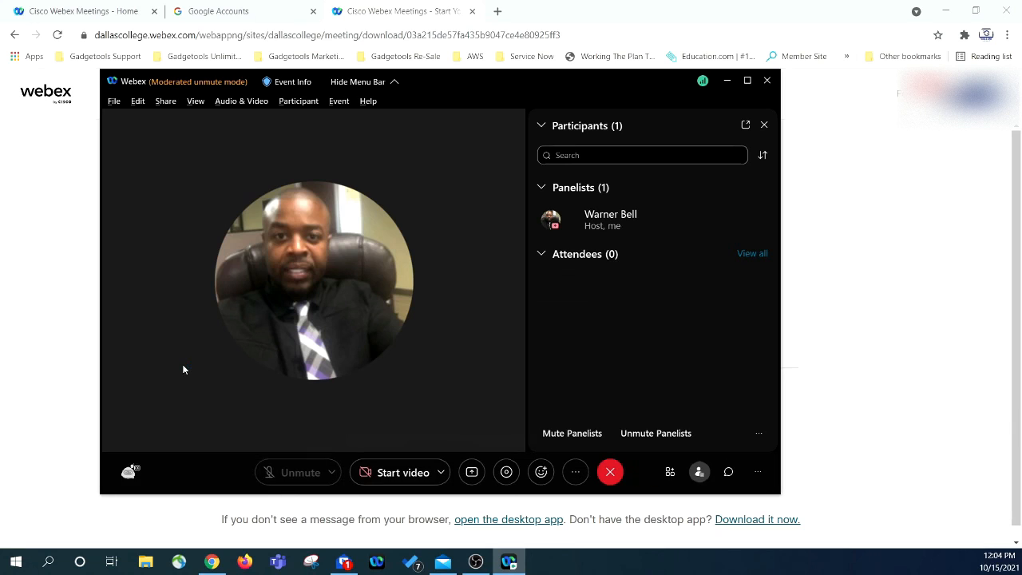
{"action": "left_click", "coordinate": [610, 472]}
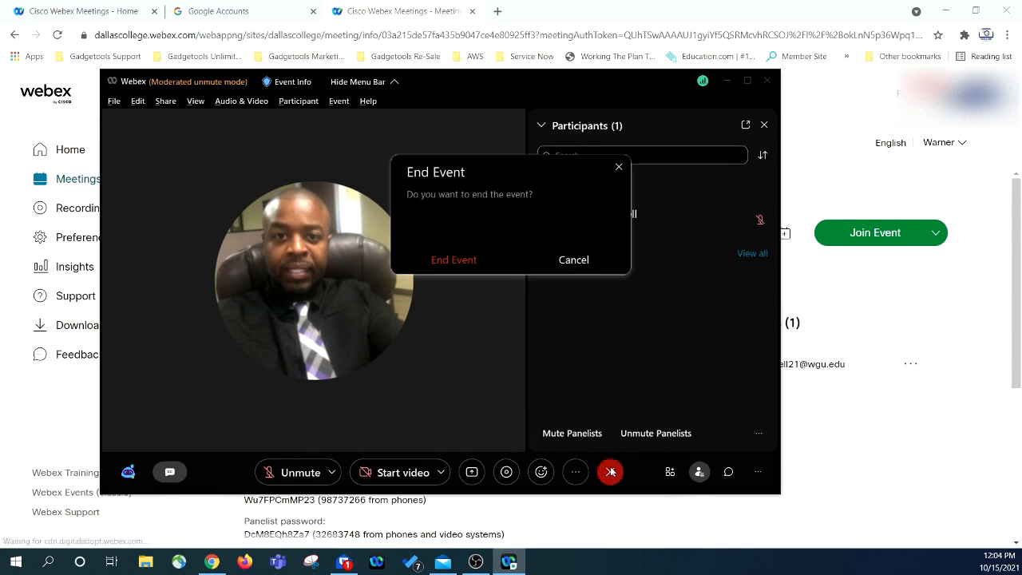
{"action": "left_click", "coordinate": [453, 261]}
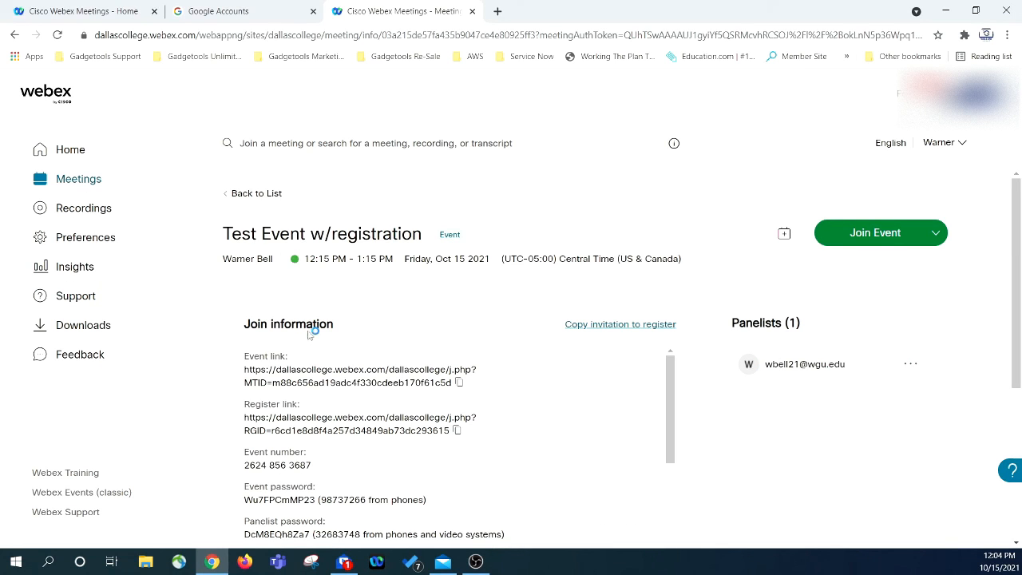
{"action": "left_click", "coordinate": [70, 152]}
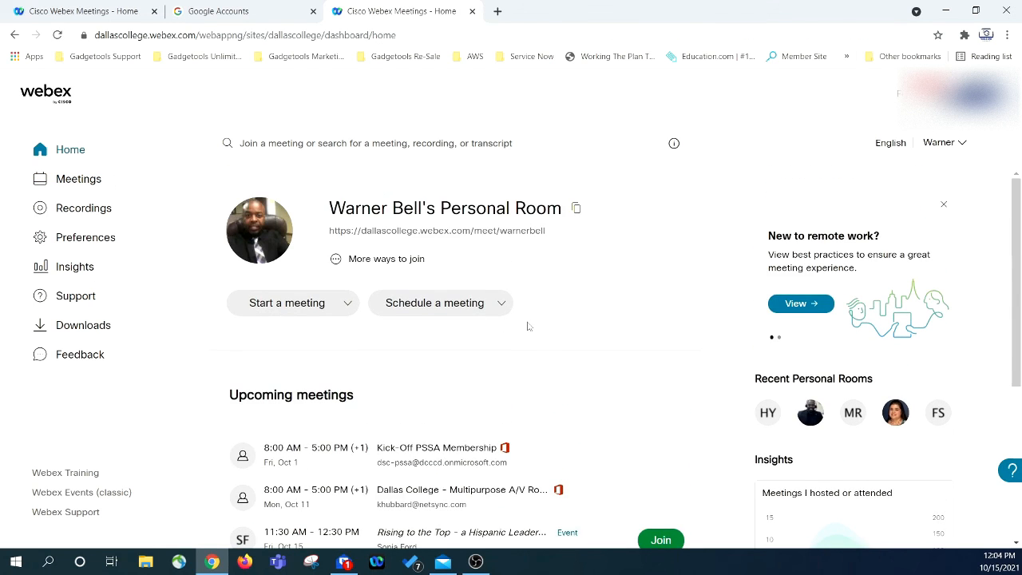
- Open the Test Event w/registration details page from Home's Upcoming meetings list
{"action": "scroll", "coordinate": [527, 326], "scroll_direction": "down", "scroll_amount": 3}
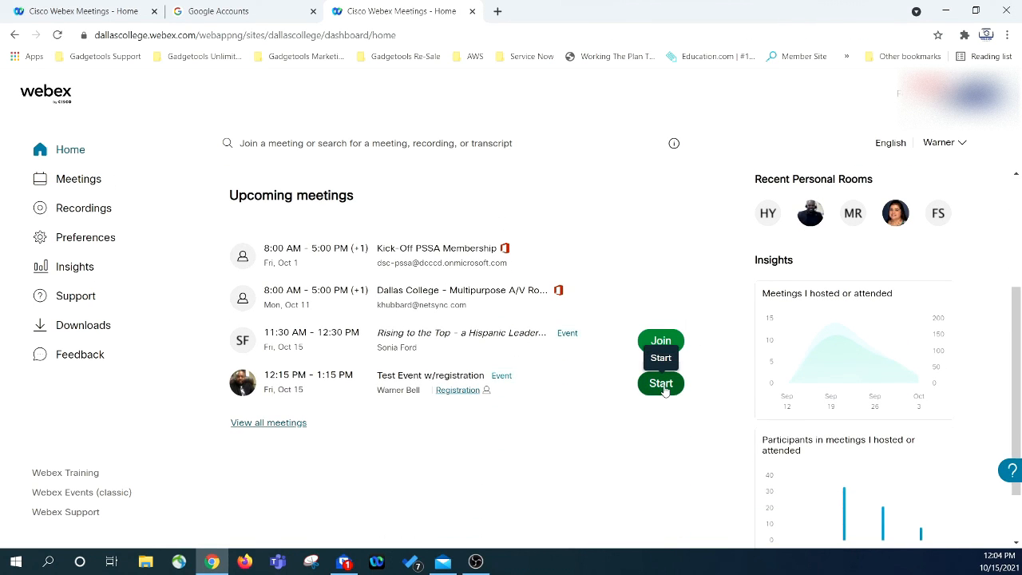
{"action": "scroll", "coordinate": [540, 475], "scroll_direction": "up", "scroll_amount": 3}
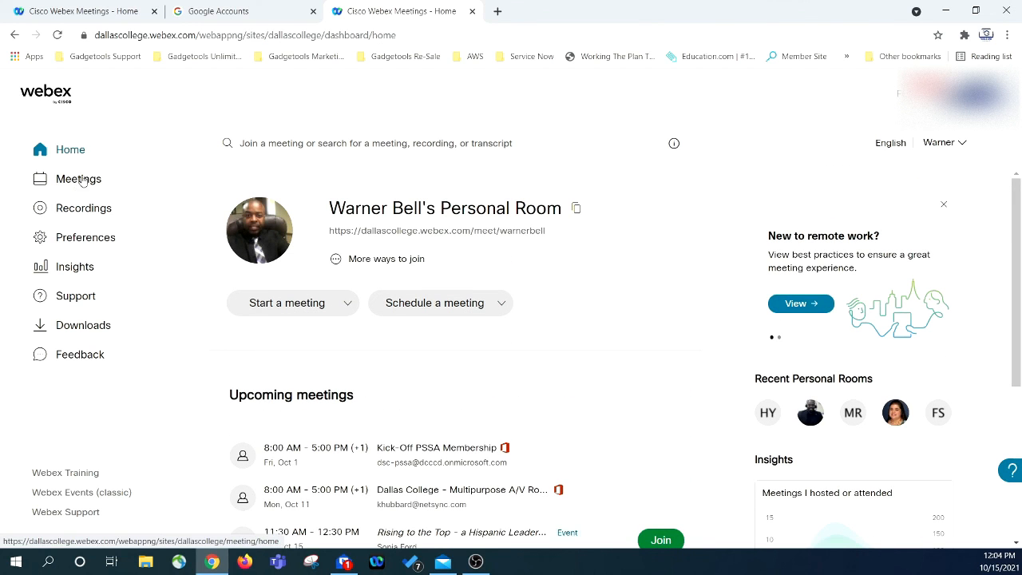
{"action": "scroll", "coordinate": [423, 351], "scroll_direction": "down", "scroll_amount": 4}
{"action": "scroll", "coordinate": [406, 297], "scroll_direction": "up", "scroll_amount": 4}
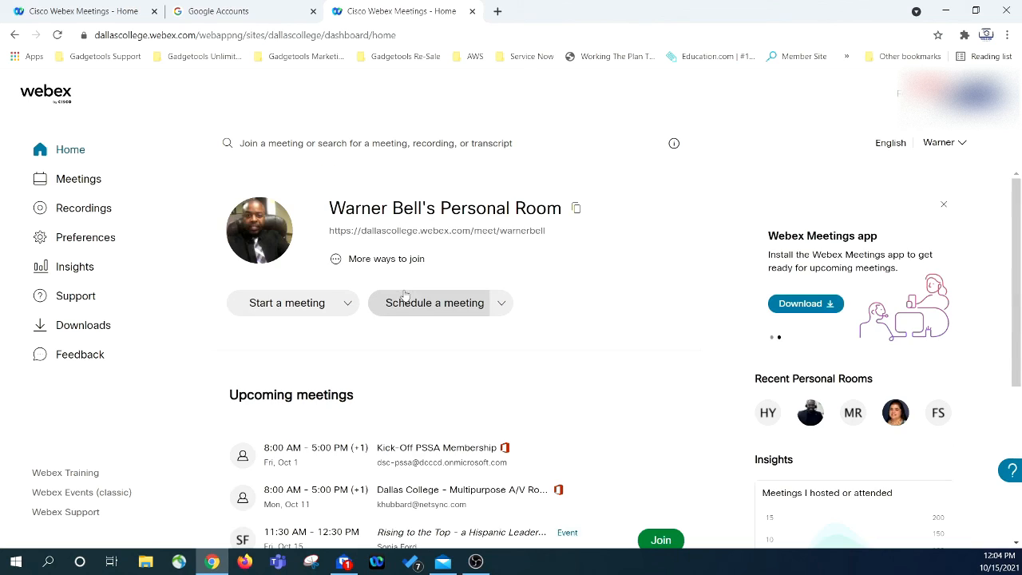
{"action": "scroll", "coordinate": [469, 426], "scroll_direction": "down", "scroll_amount": 3}
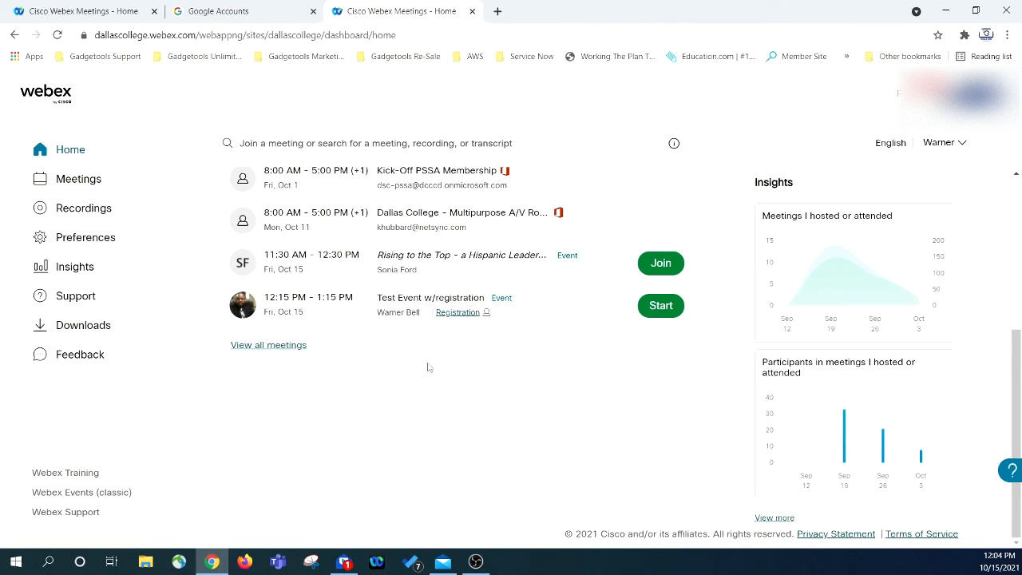
{"action": "left_click", "coordinate": [394, 297]}
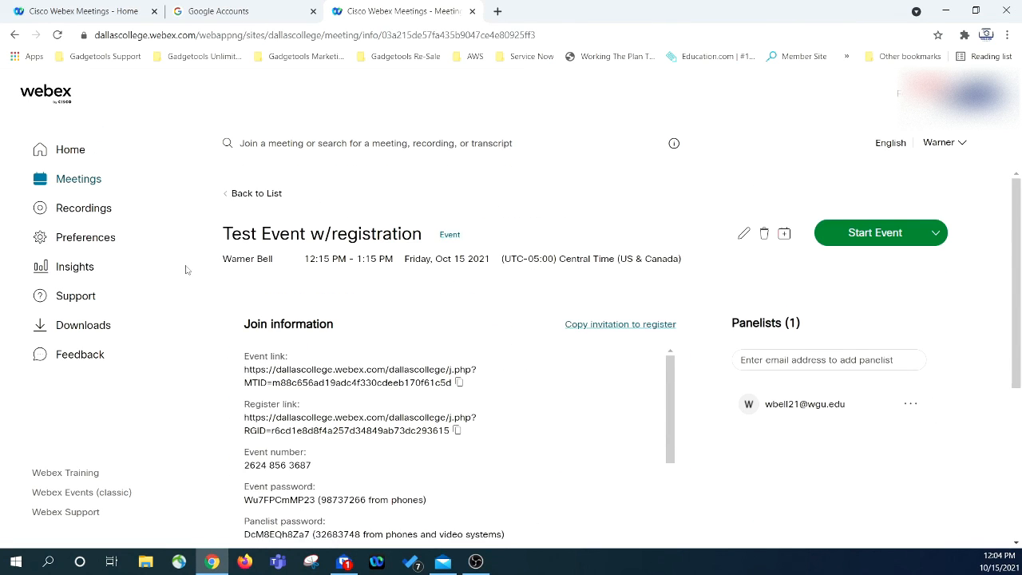
{"action": "scroll", "coordinate": [335, 263], "scroll_direction": "down", "scroll_amount": 5}
{"action": "scroll", "coordinate": [333, 283], "scroll_direction": "up", "scroll_amount": 5}
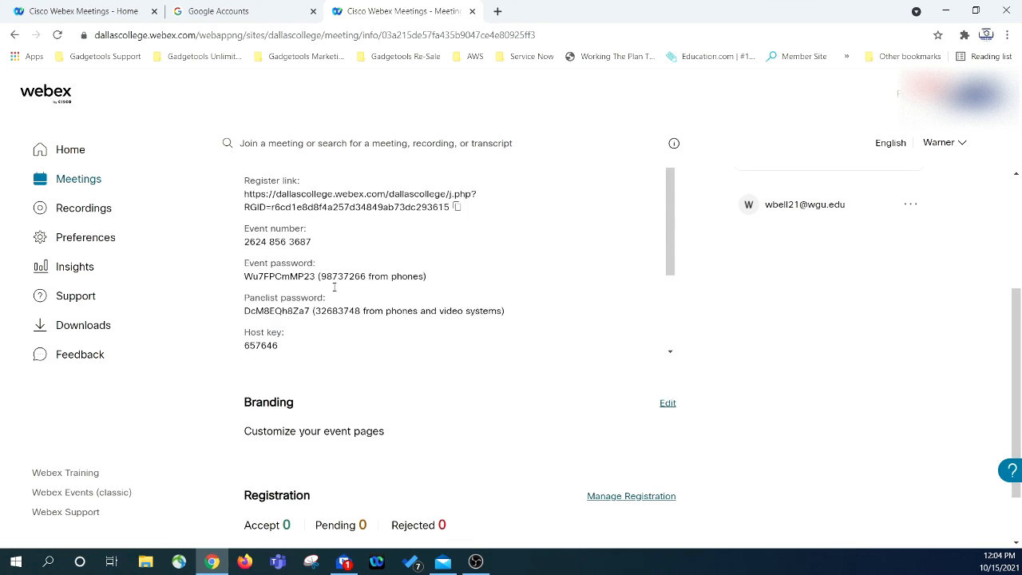